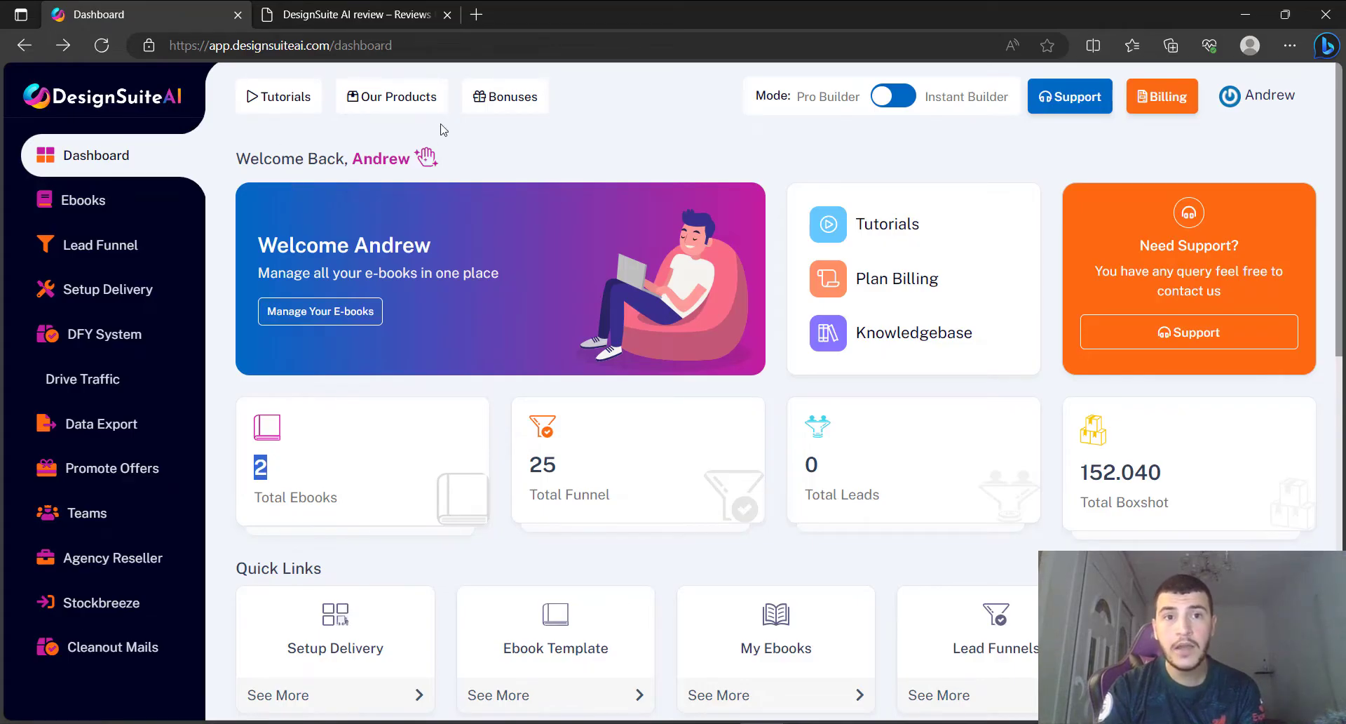
Open the DesignSuite AI review page and select the DESIGN20 coupon code.
{"action": "left_click", "coordinate": [312, 18]}
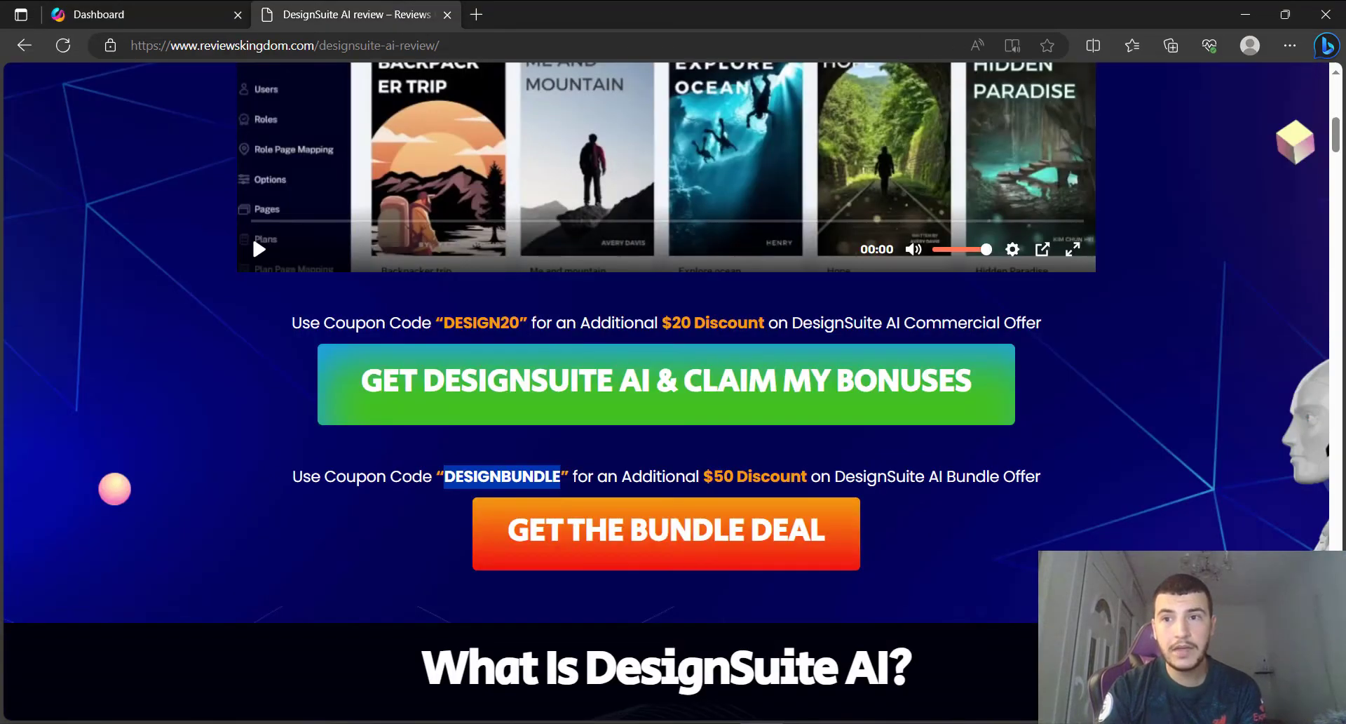
{"action": "left_click_drag", "start_coordinate": [1336, 133], "coordinate": [1336, 75]}
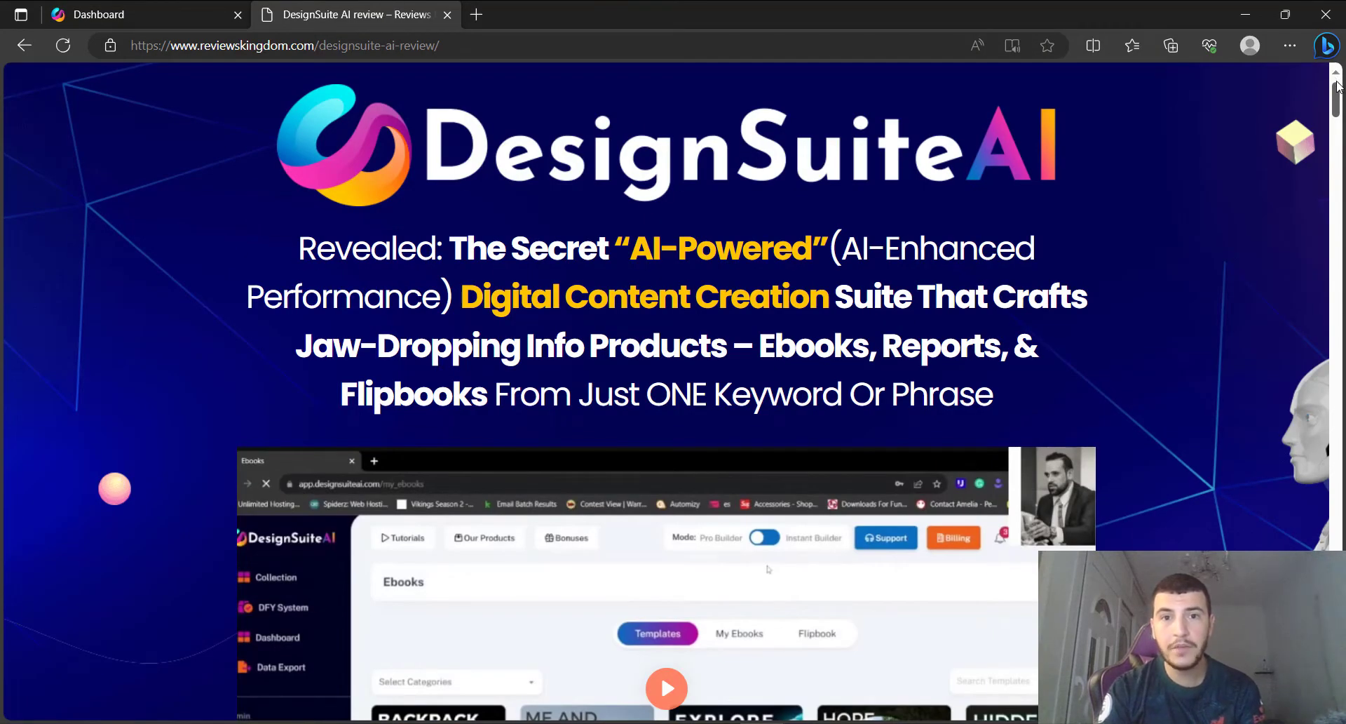
{"action": "scroll", "coordinate": [1337, 85], "scroll_direction": "down", "scroll_amount": 9}
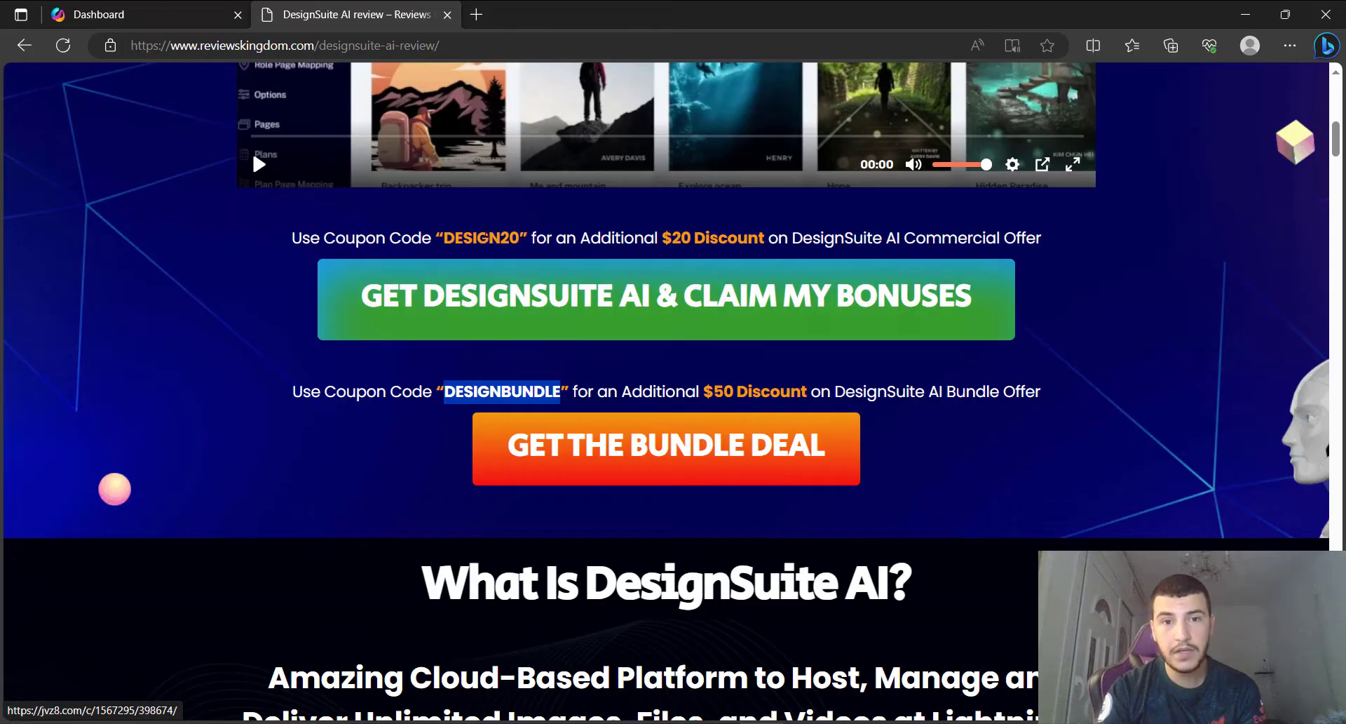
{"action": "double_click", "coordinate": [481, 237]}
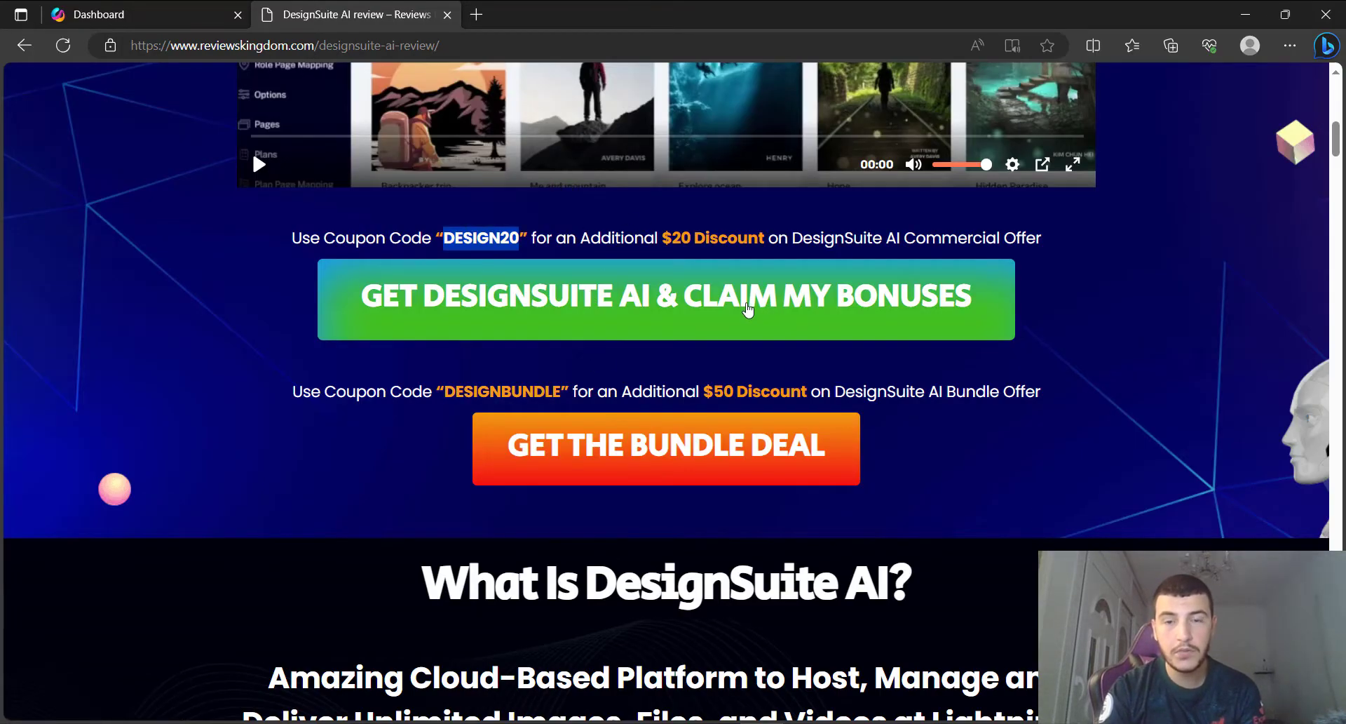
{"action": "left_click_drag", "start_coordinate": [1339, 148], "coordinate": [1341, 335]}
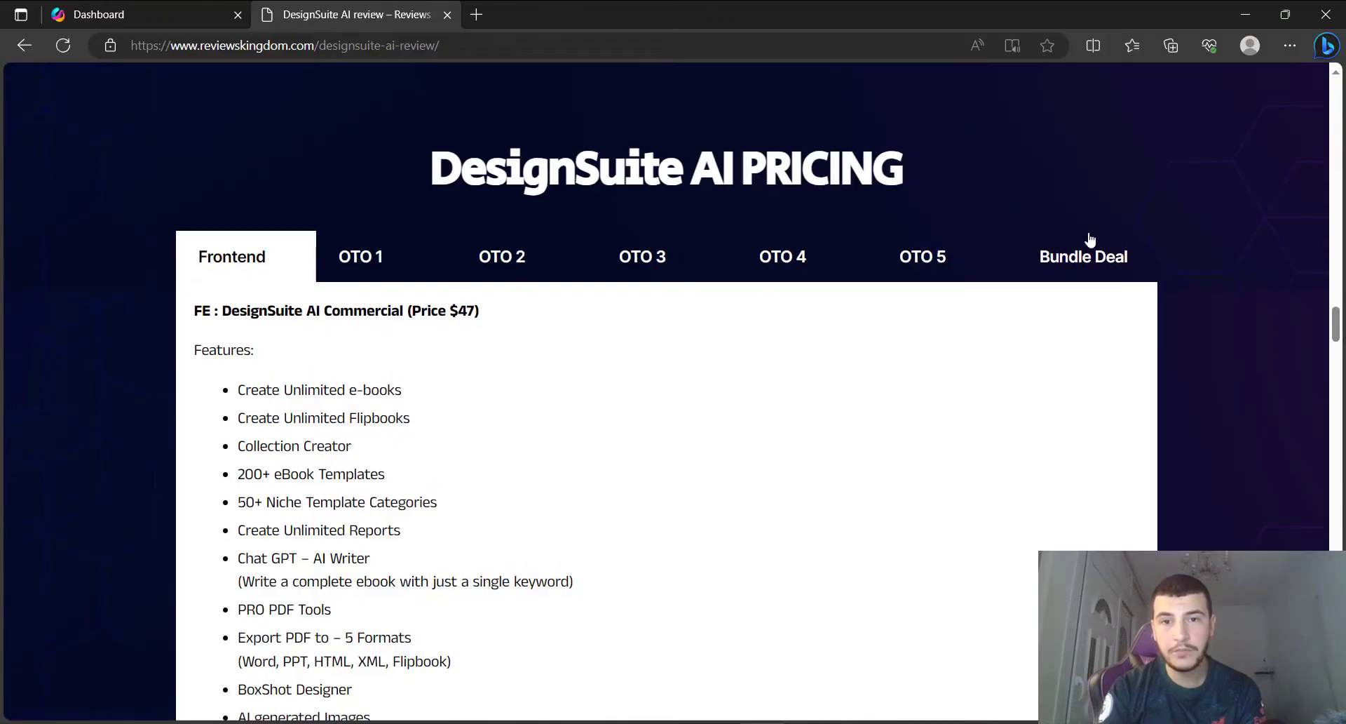
Switch the pricing table to Bundle Deal details, then return to the top of the review.
{"action": "left_click", "coordinate": [1074, 250]}
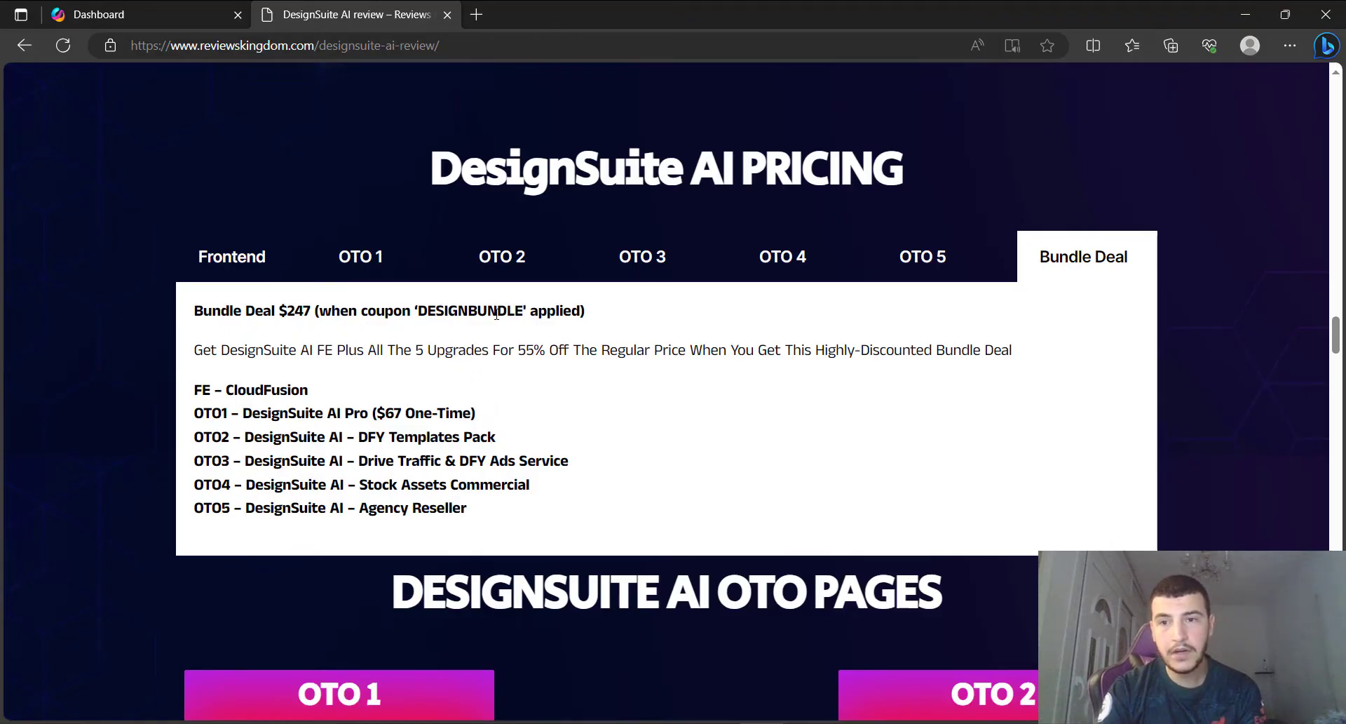
{"action": "scroll", "coordinate": [1338, 321], "scroll_direction": "up", "scroll_amount": 8}
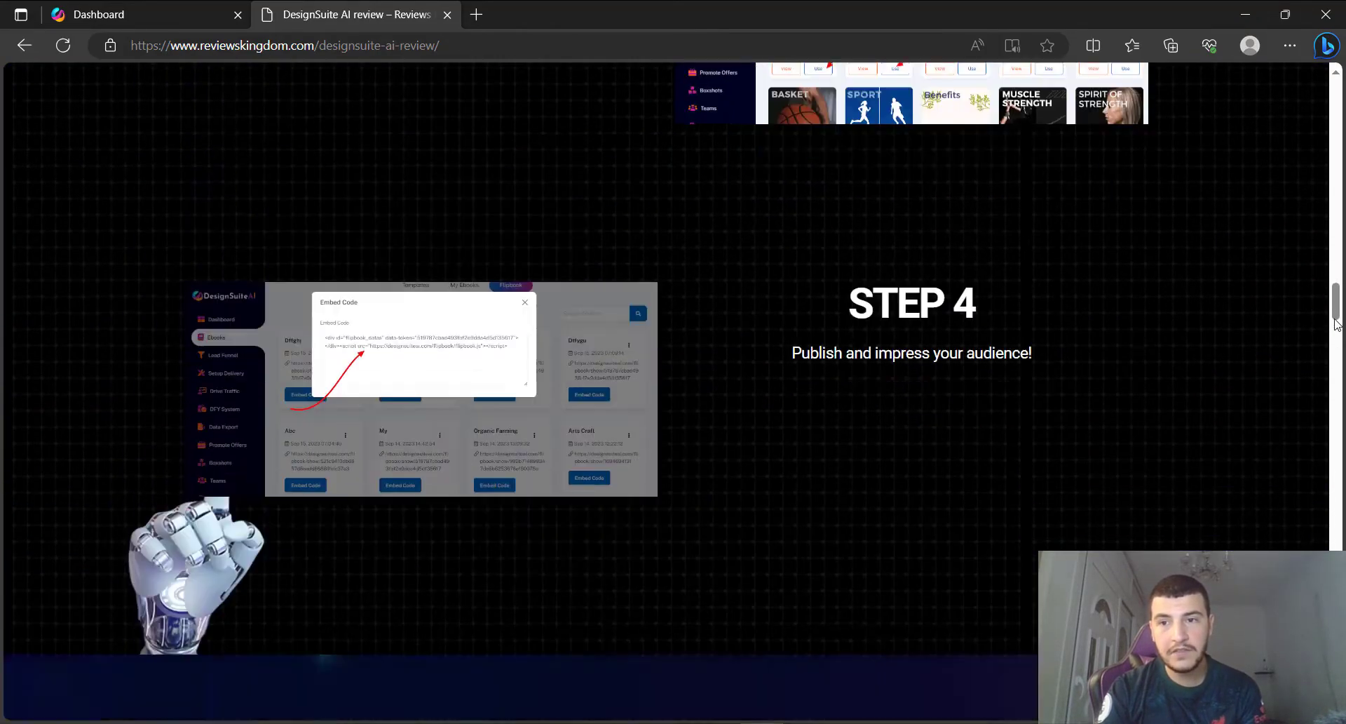
{"action": "left_click_drag", "start_coordinate": [1337, 321], "coordinate": [1314, 395]}
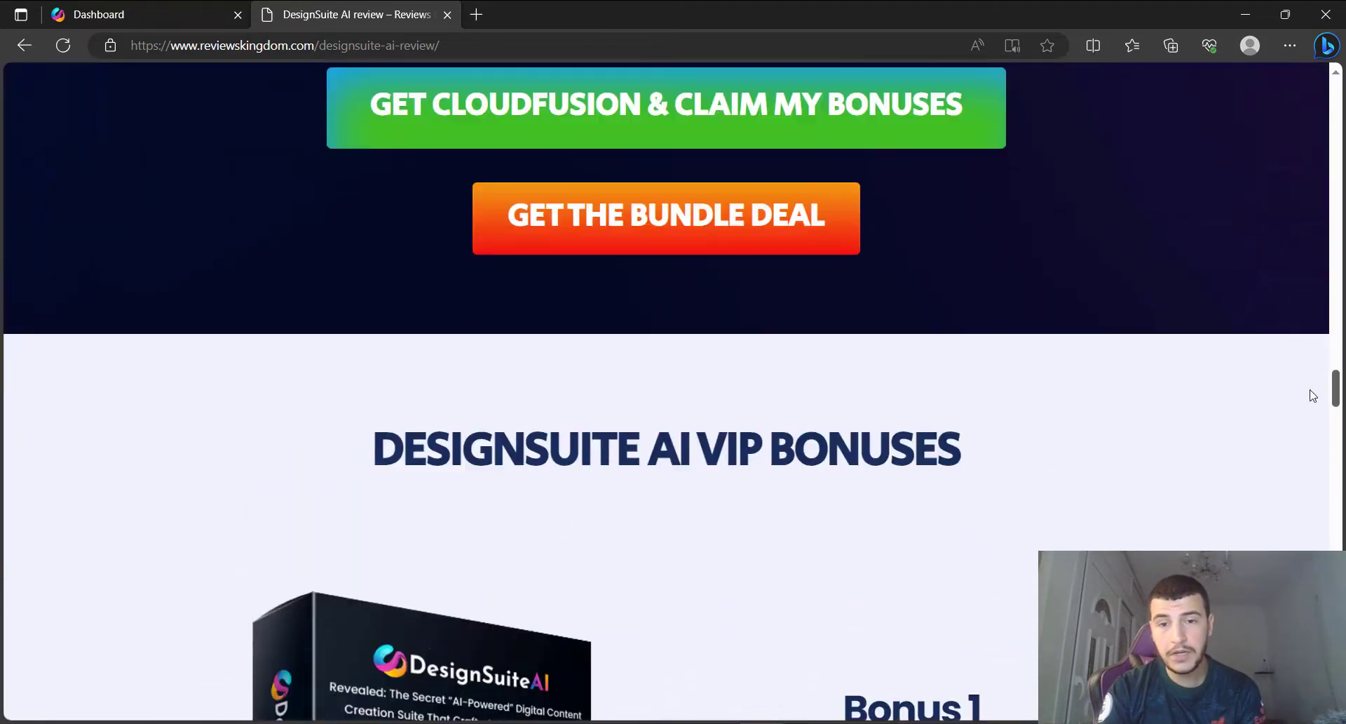
{"action": "scroll", "coordinate": [1314, 395], "scroll_direction": "down", "scroll_amount": 20}
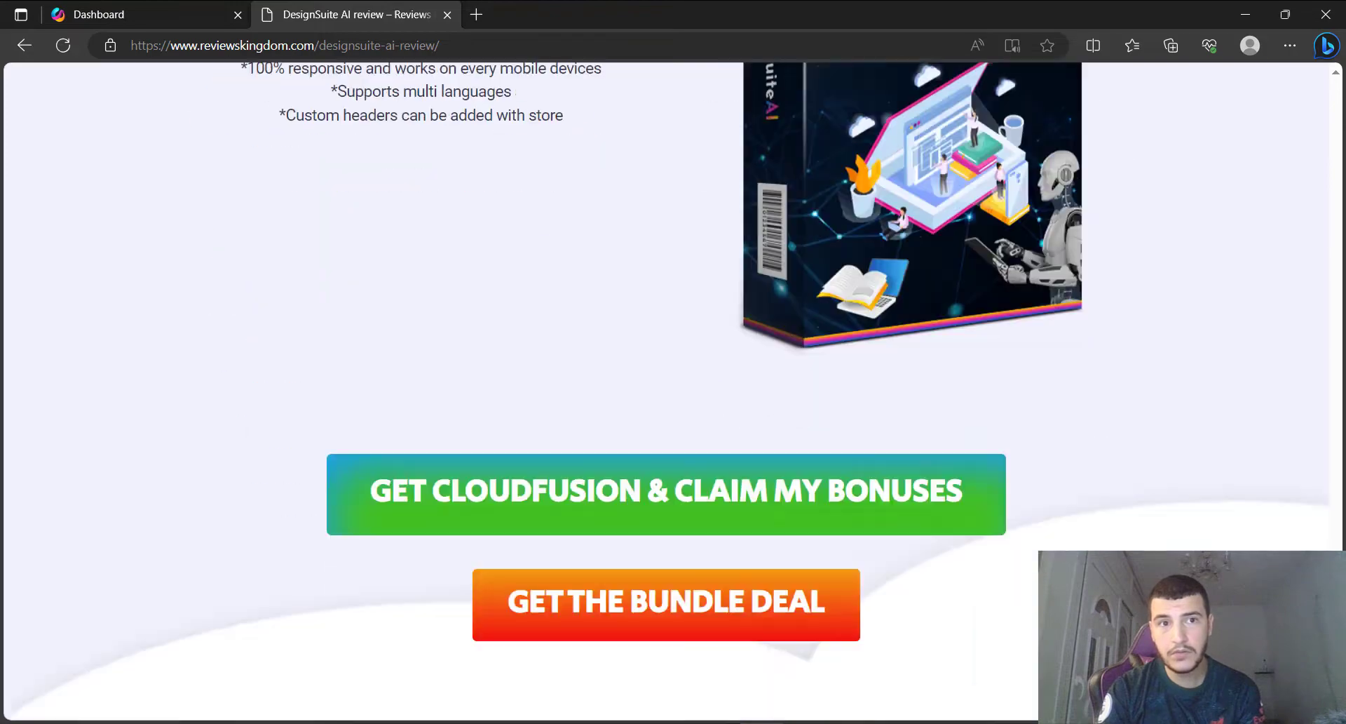
{"action": "key", "text": "Home"}
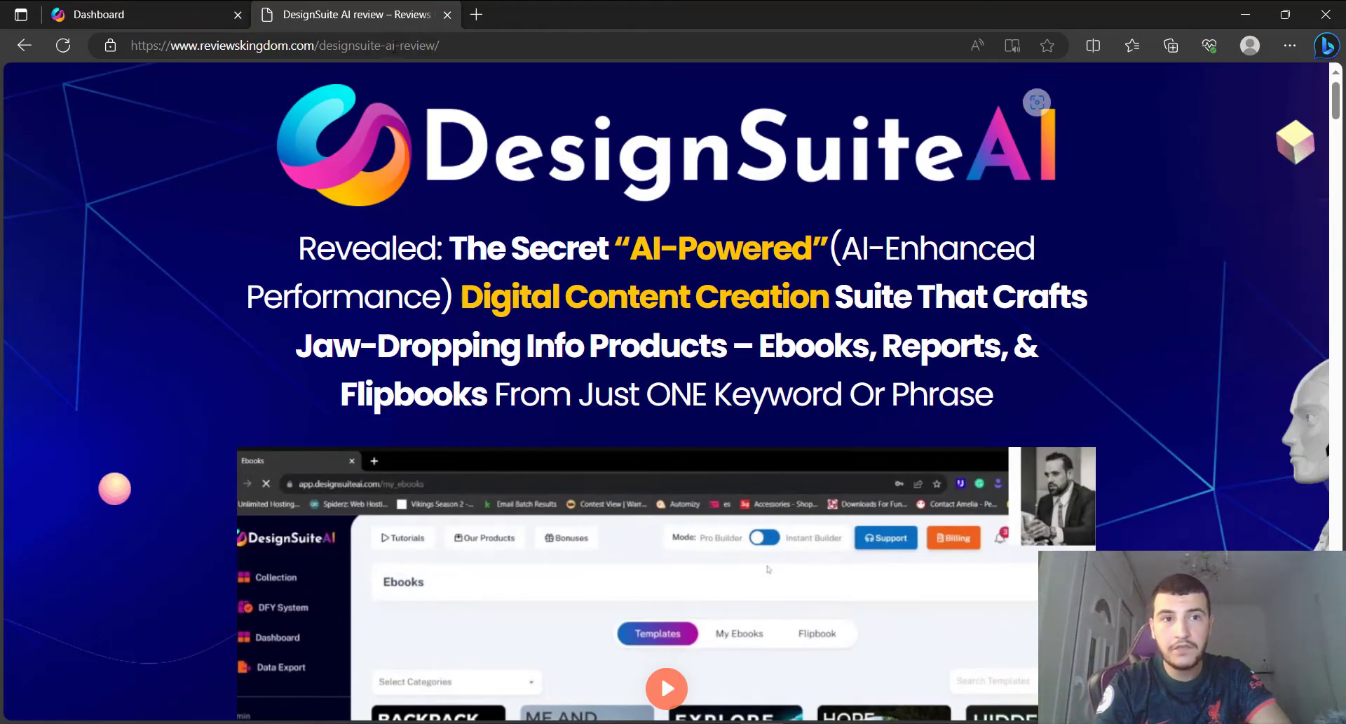
Go back to the DesignSuite AI dashboard and open the Ebooks template gallery.
{"action": "left_click", "coordinate": [185, 7]}
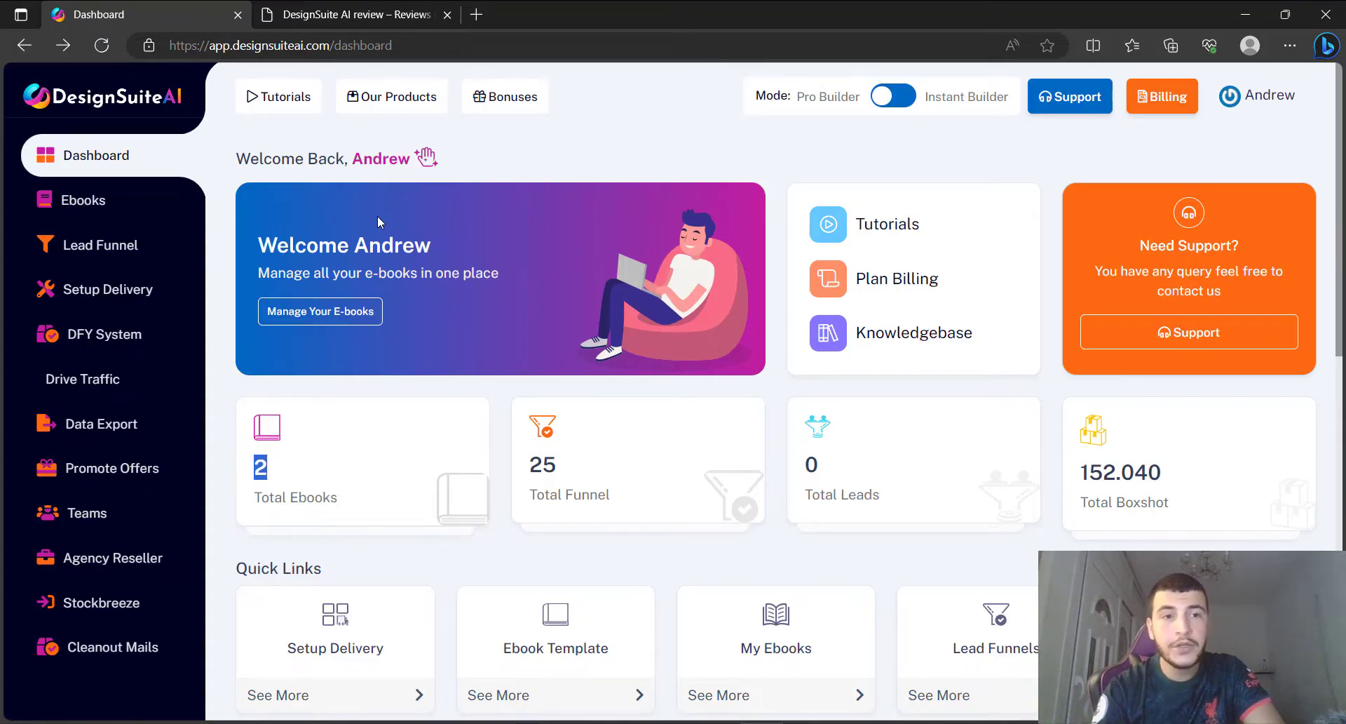
{"action": "left_click", "coordinate": [105, 205]}
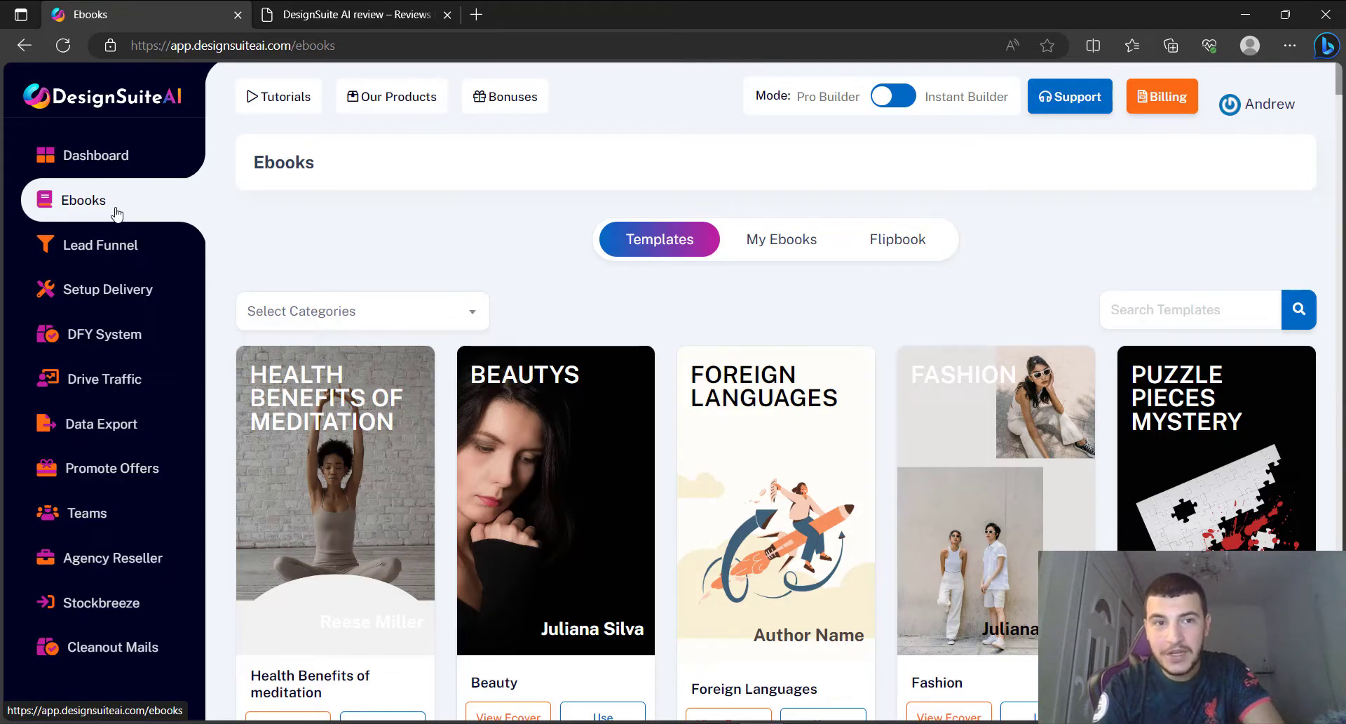
Reload Ebooks and pick E-Business And E-Marketing from the Select Categories dropdown.
{"action": "left_click", "coordinate": [117, 214]}
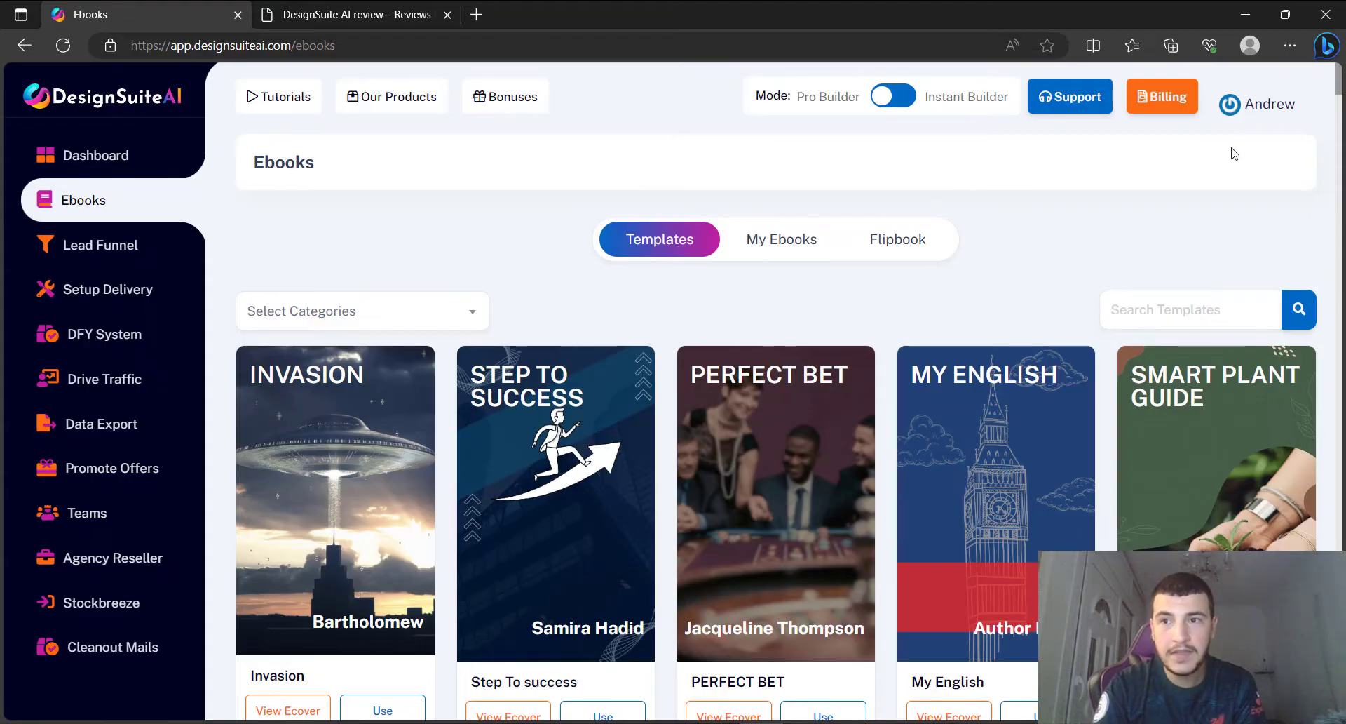
{"action": "mouse_move", "coordinate": [1341, 74]}
{"action": "left_mouse_down"}
{"action": "mouse_move", "coordinate": [1341, 188]}
{"action": "mouse_move", "coordinate": [1334, 62]}
{"action": "left_mouse_up"}
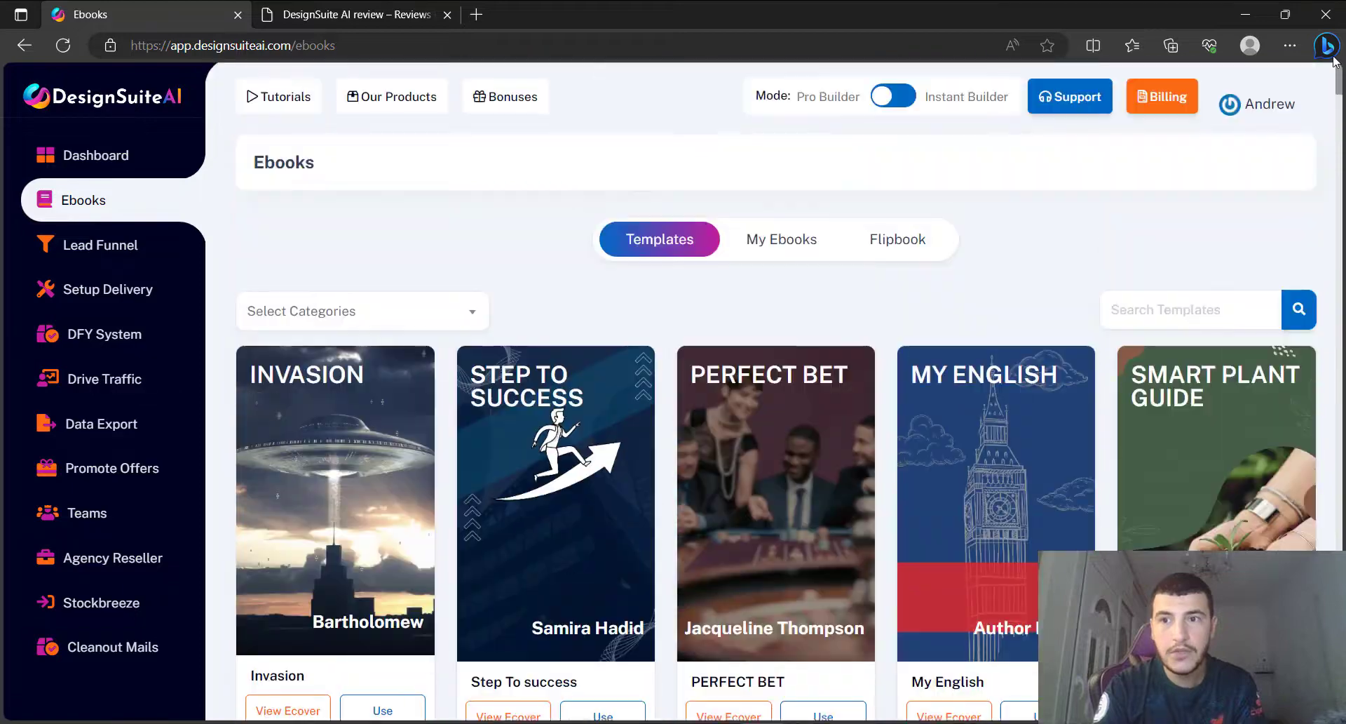
{"action": "left_click", "coordinate": [330, 321]}
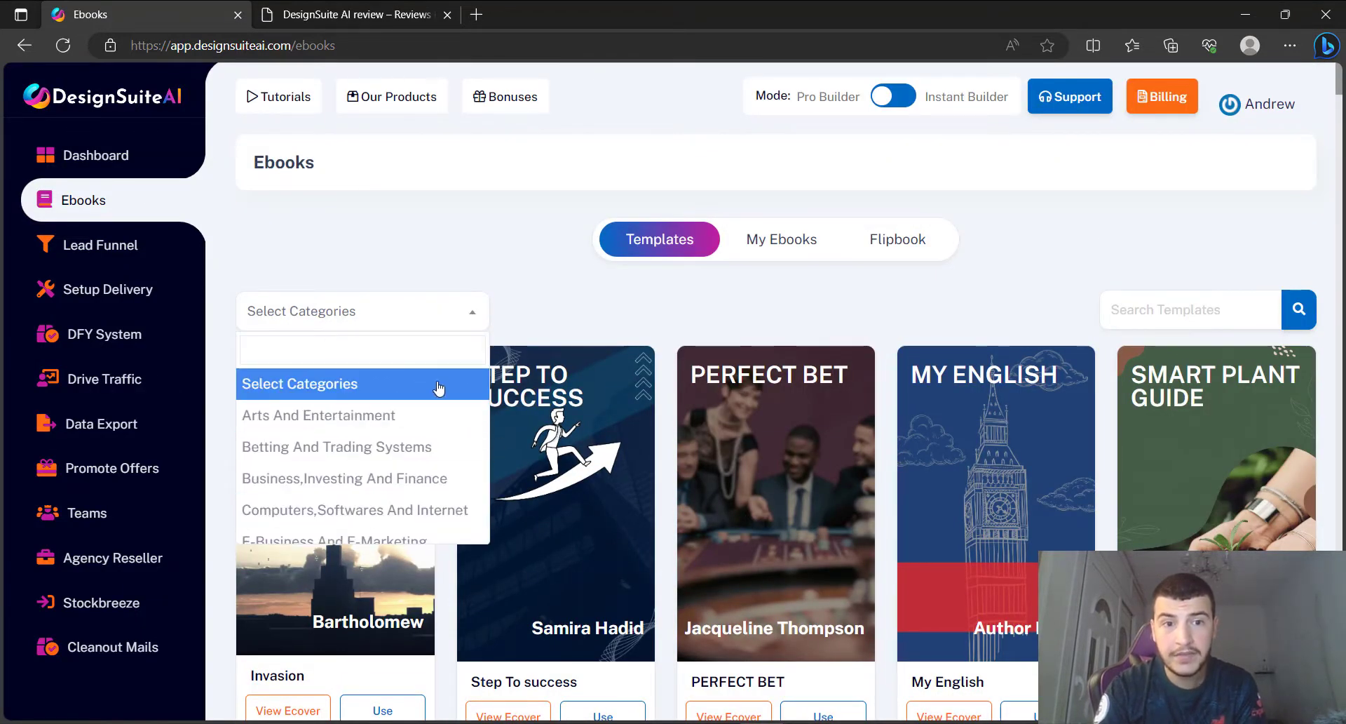
{"action": "left_click", "coordinate": [329, 539]}
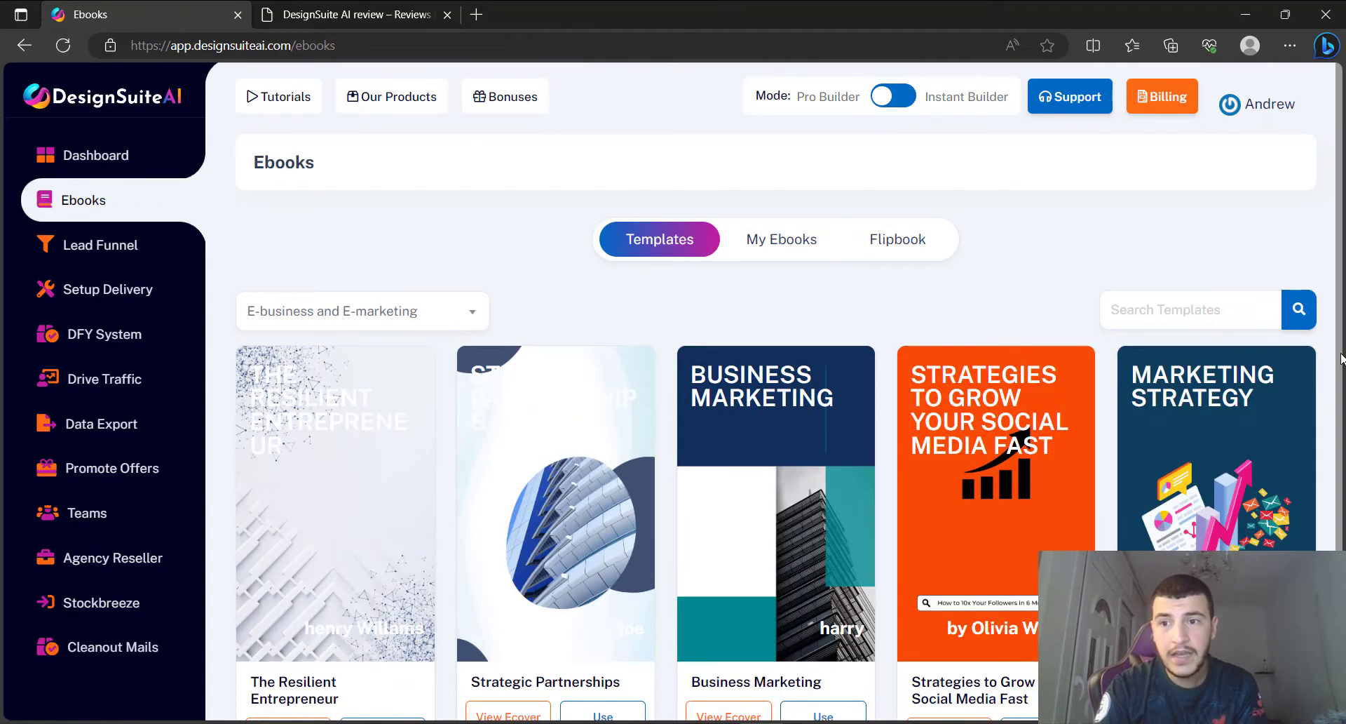
{"action": "left_click_drag", "start_coordinate": [1341, 358], "coordinate": [1340, 438]}
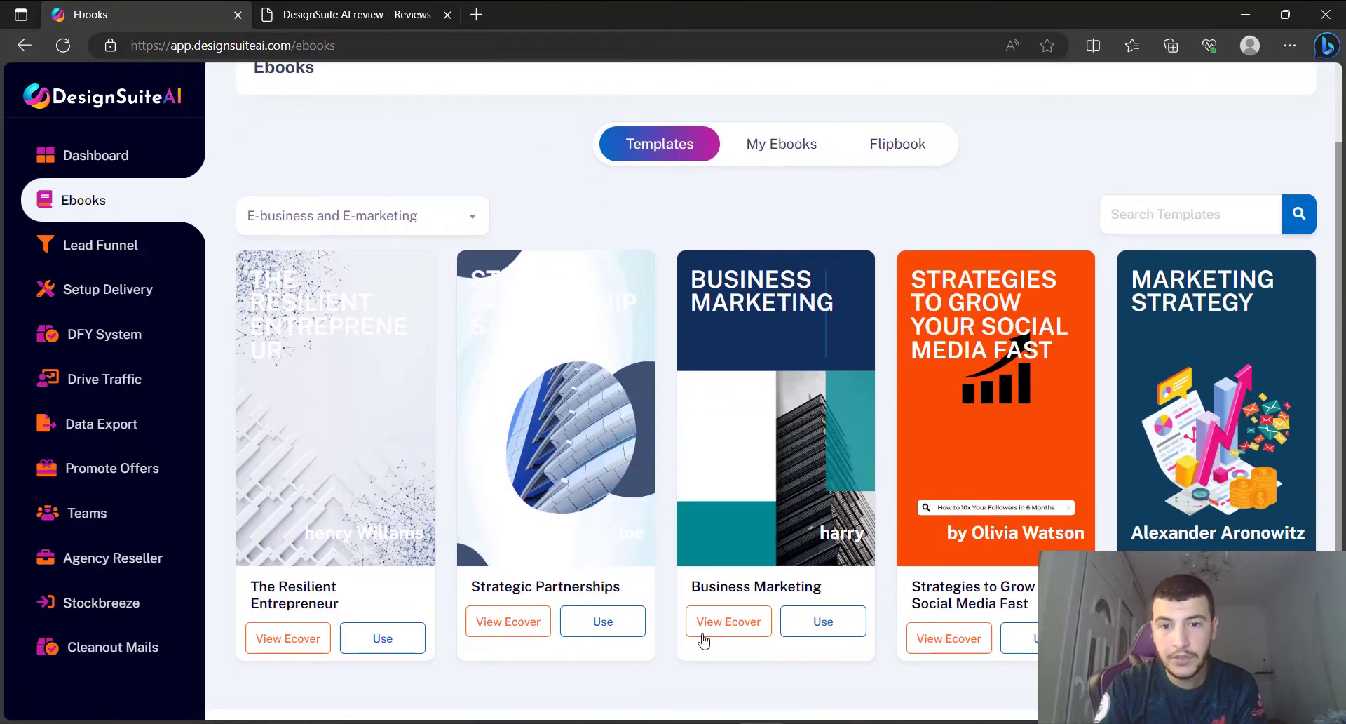
Preview the Strategies to Grow Your Social Media Fast cover and filter to Home, Food and Health.
{"action": "left_click", "coordinate": [951, 638]}
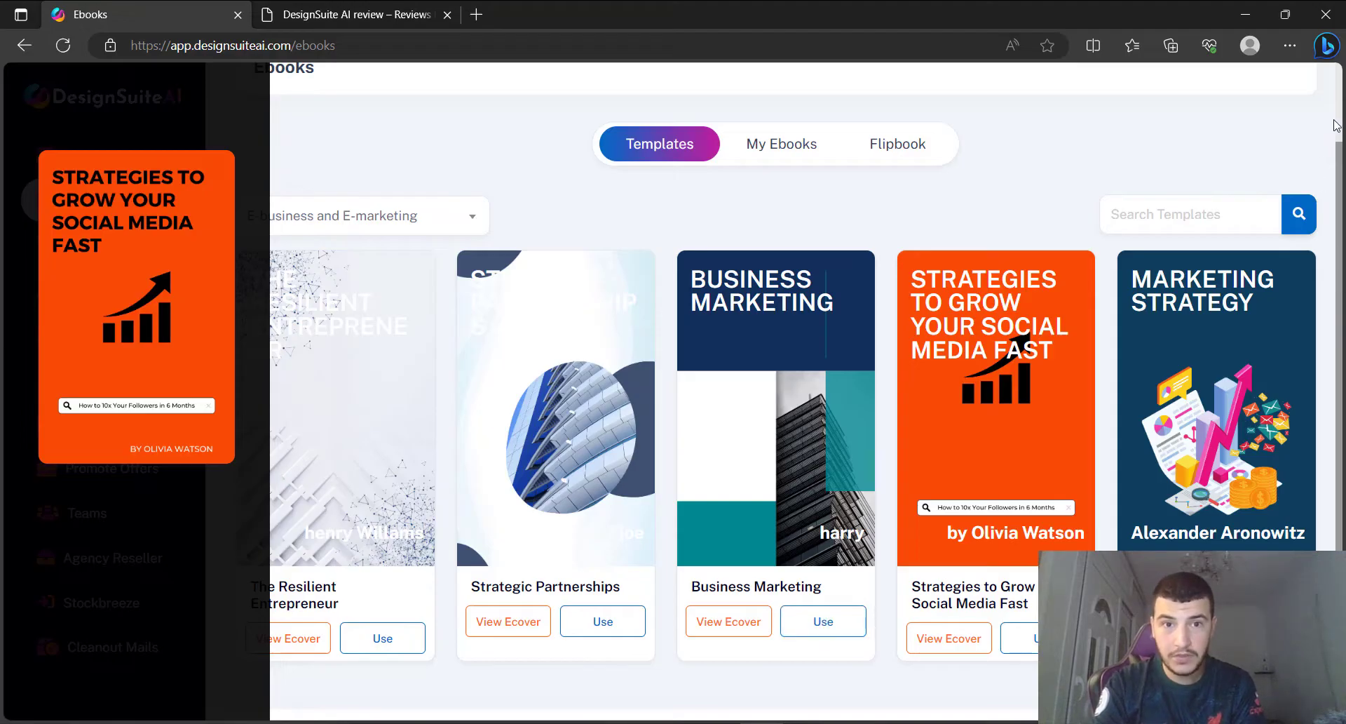
{"action": "left_click", "coordinate": [373, 231]}
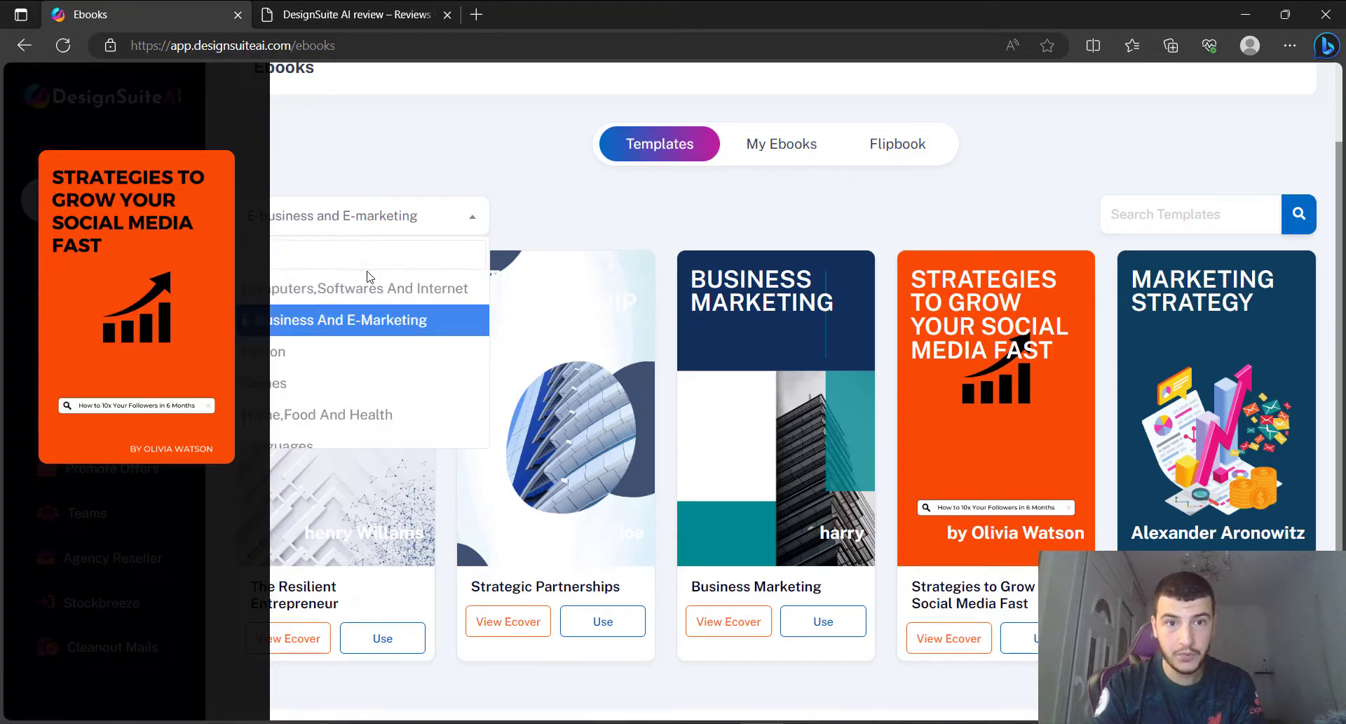
{"action": "left_click", "coordinate": [400, 431]}
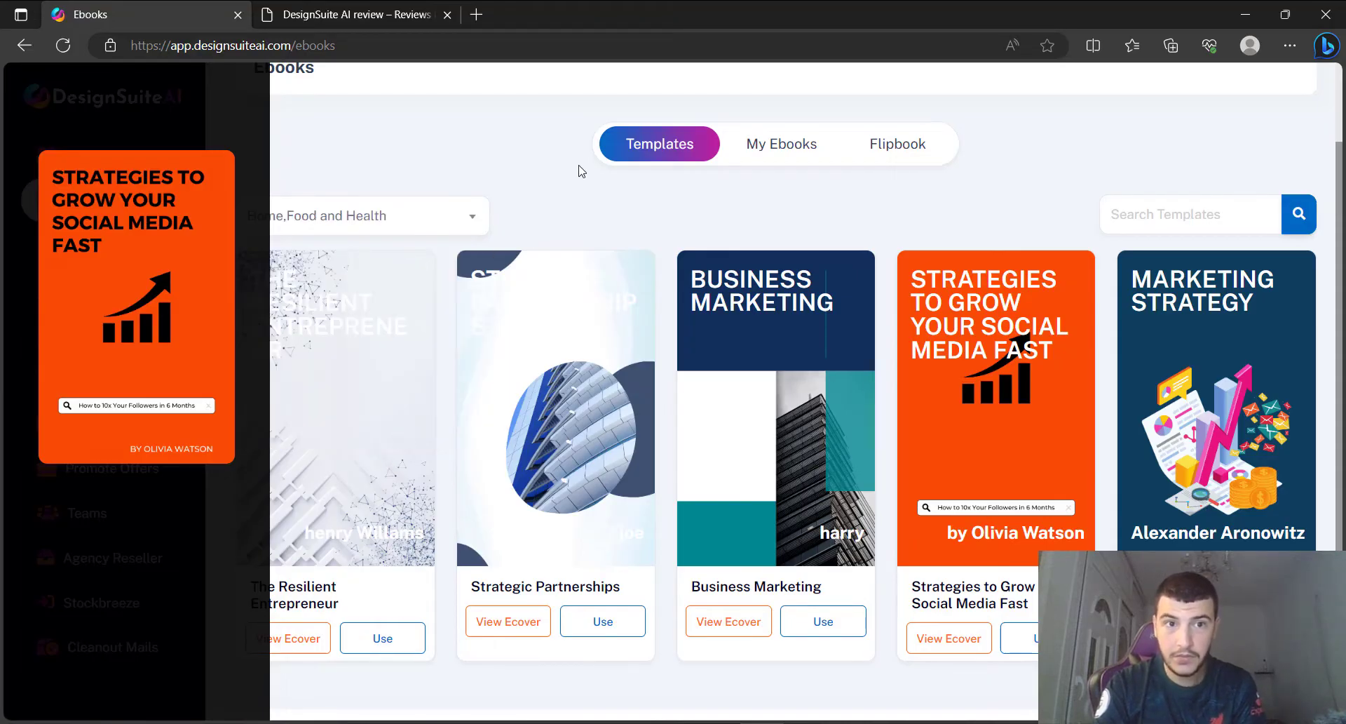
Browse the filtered templates, then reload Ebooks to clear the category filter.
{"action": "scroll", "coordinate": [582, 164], "scroll_direction": "down", "scroll_amount": 10}
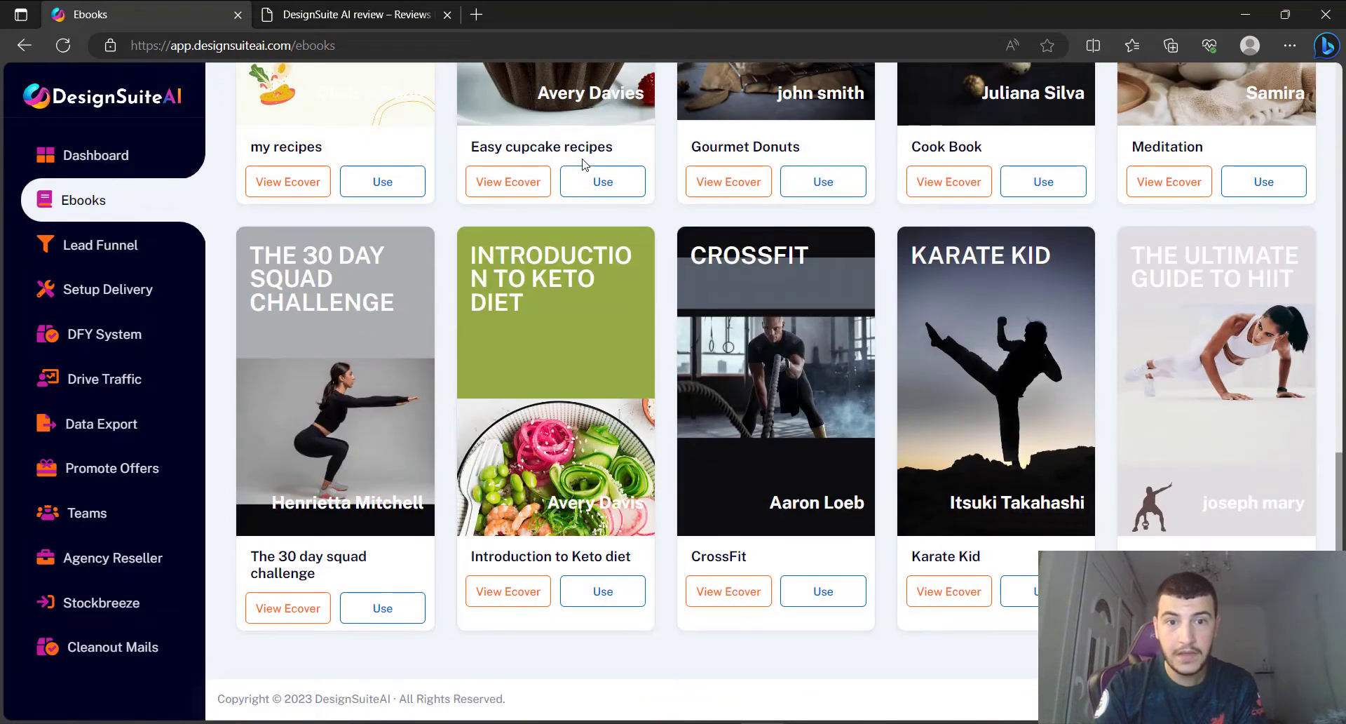
{"action": "scroll", "coordinate": [582, 164], "scroll_direction": "up", "scroll_amount": 1}
{"action": "scroll", "coordinate": [582, 164], "scroll_direction": "up", "scroll_amount": 8}
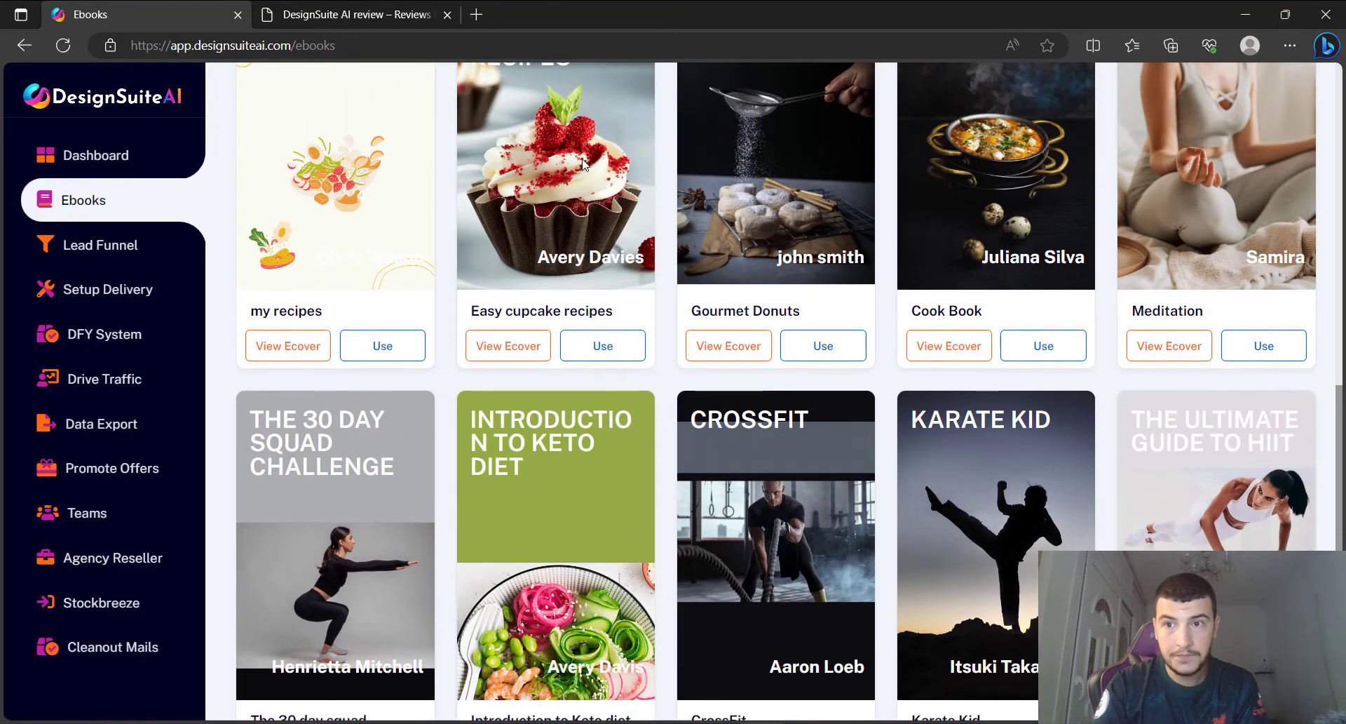
{"action": "scroll", "coordinate": [582, 164], "scroll_direction": "up", "scroll_amount": 3}
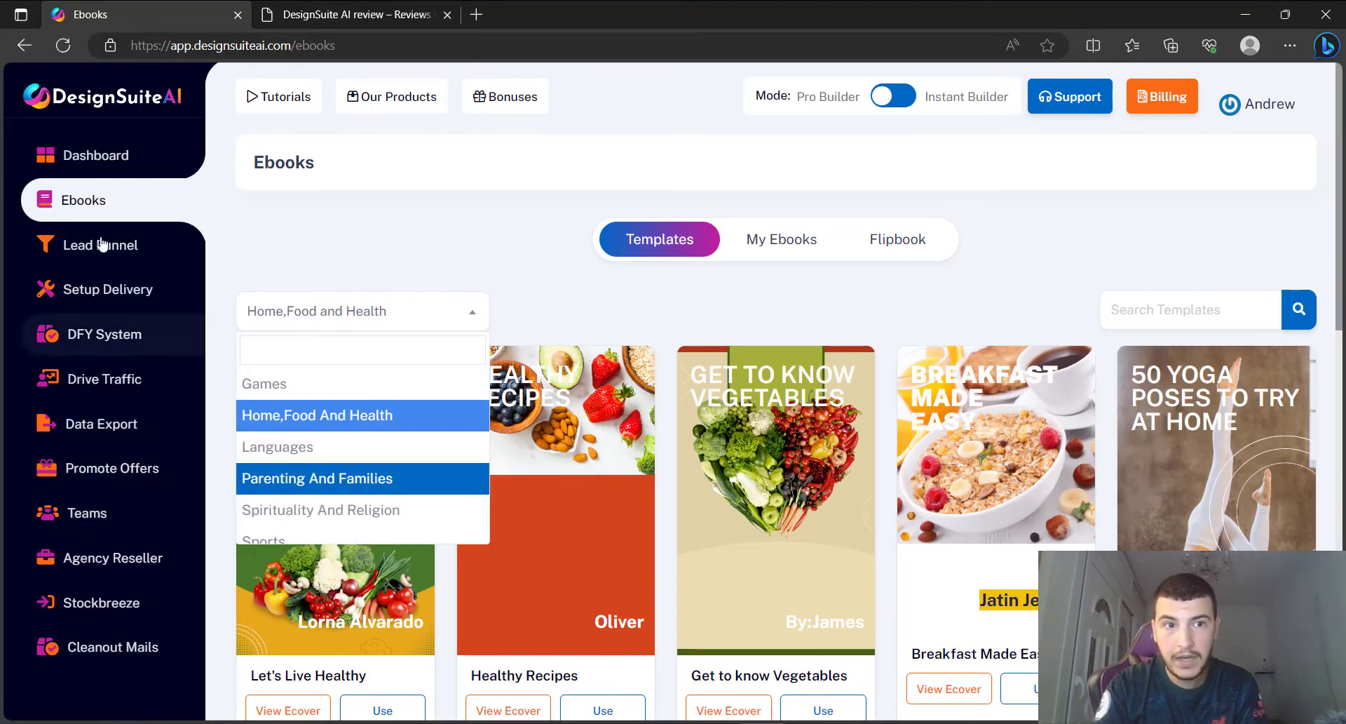
{"action": "left_click", "coordinate": [110, 214]}
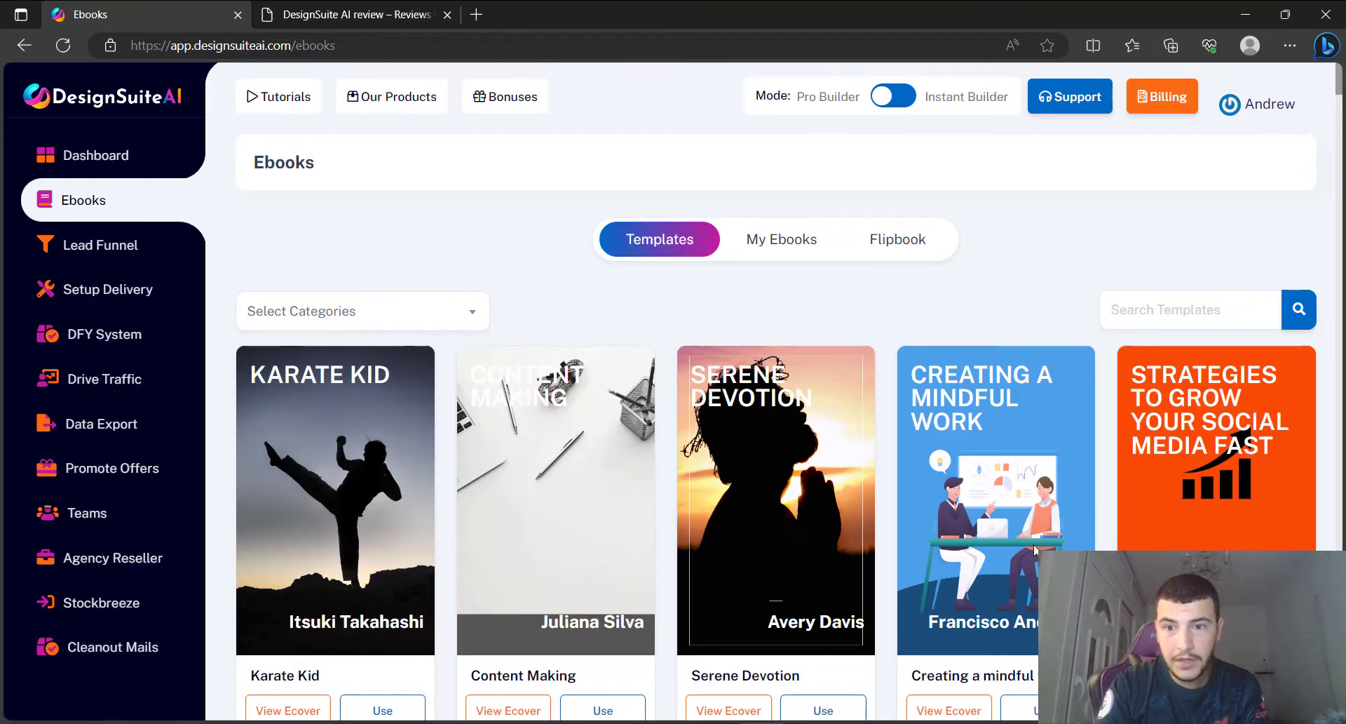
{"action": "scroll", "coordinate": [924, 532], "scroll_direction": "down", "scroll_amount": 1}
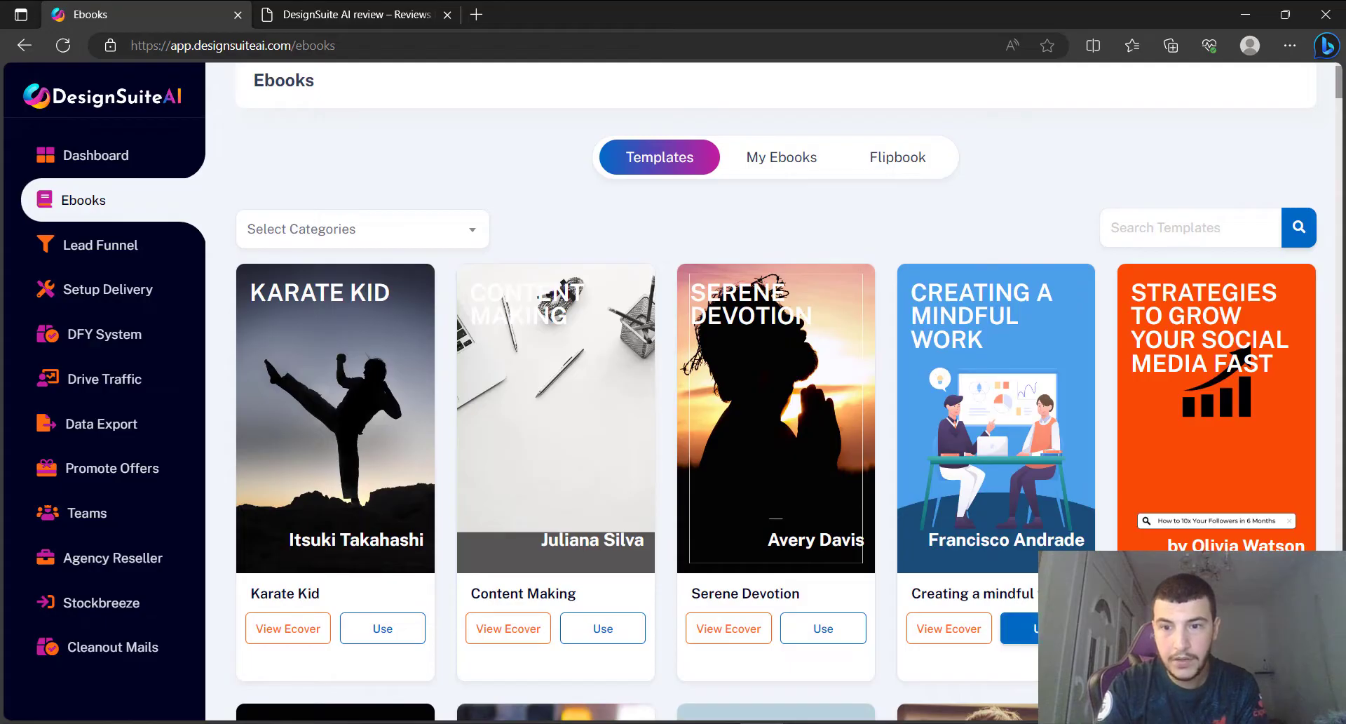
Create an ebook named 'test 123' from the Creating a Mindful Work template.
{"action": "left_click", "coordinate": [1021, 630]}
{"action": "left_click", "coordinate": [463, 382]}
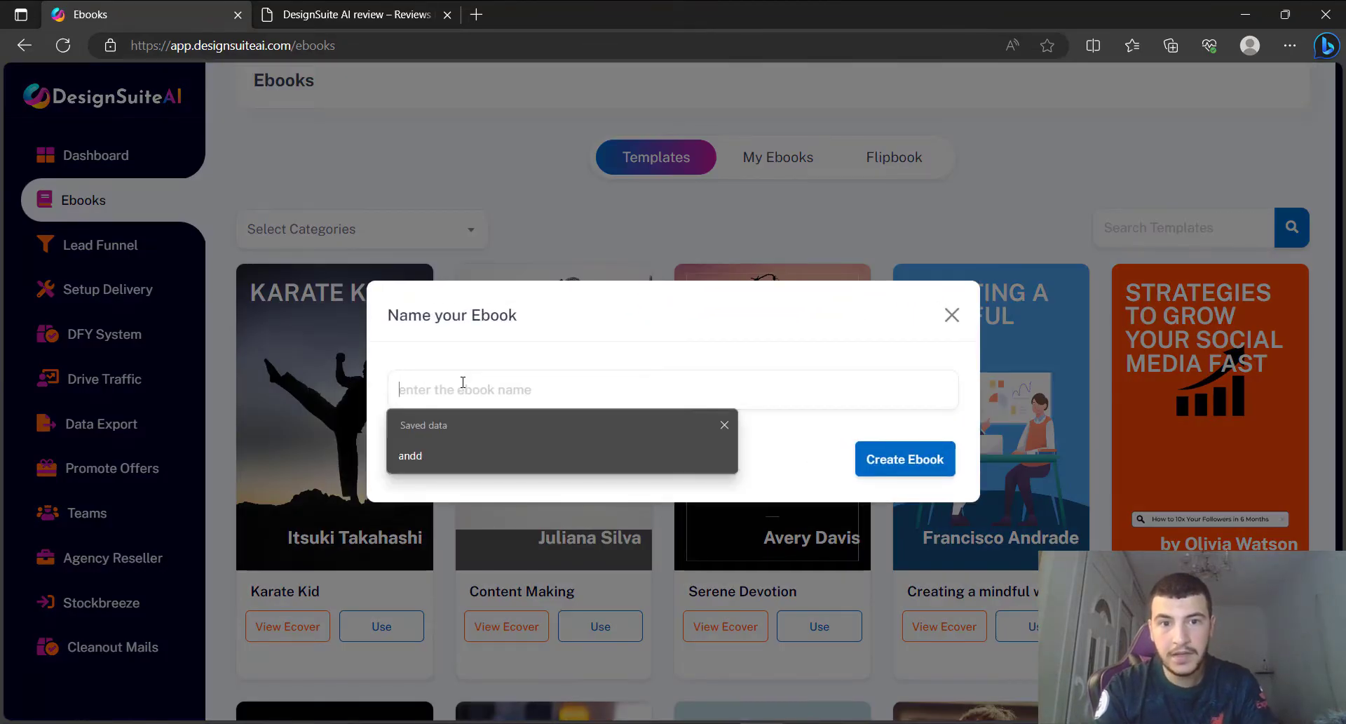
{"action": "type", "text": "te"}
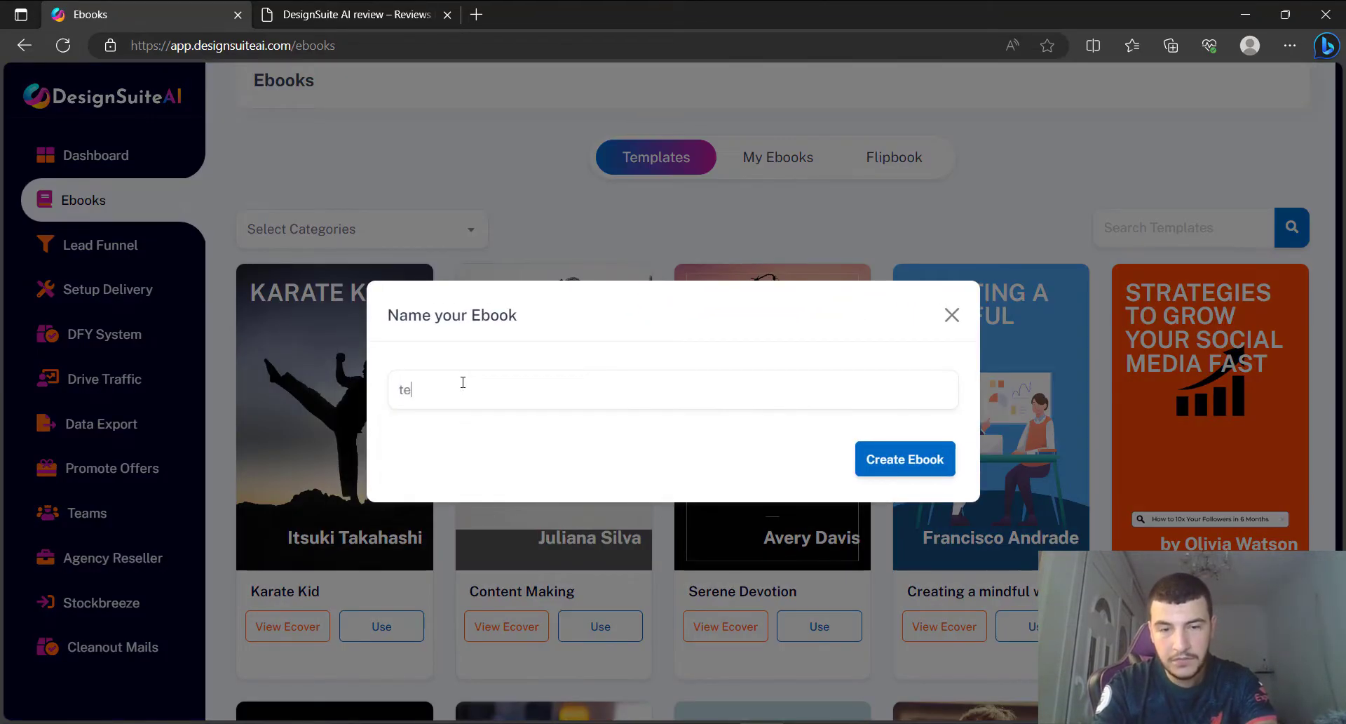
{"action": "type", "text": "st 123"}
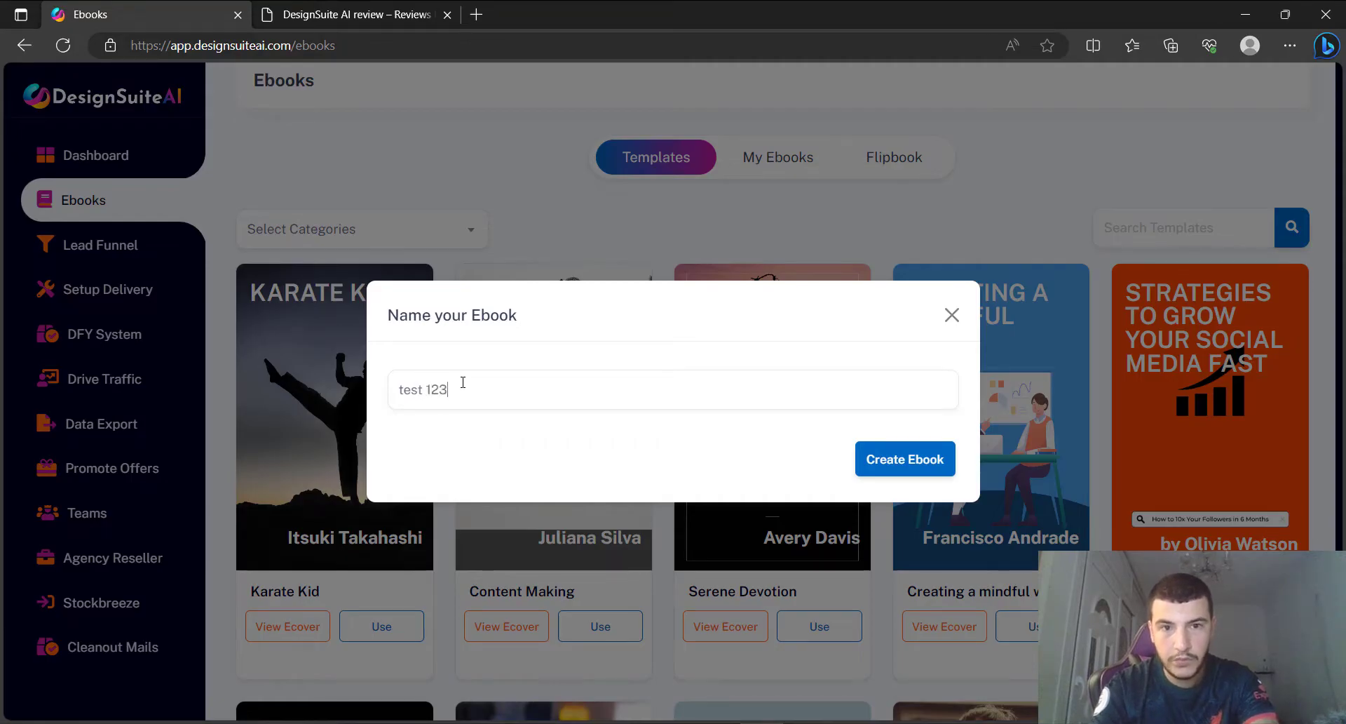
{"action": "left_click", "coordinate": [871, 460]}
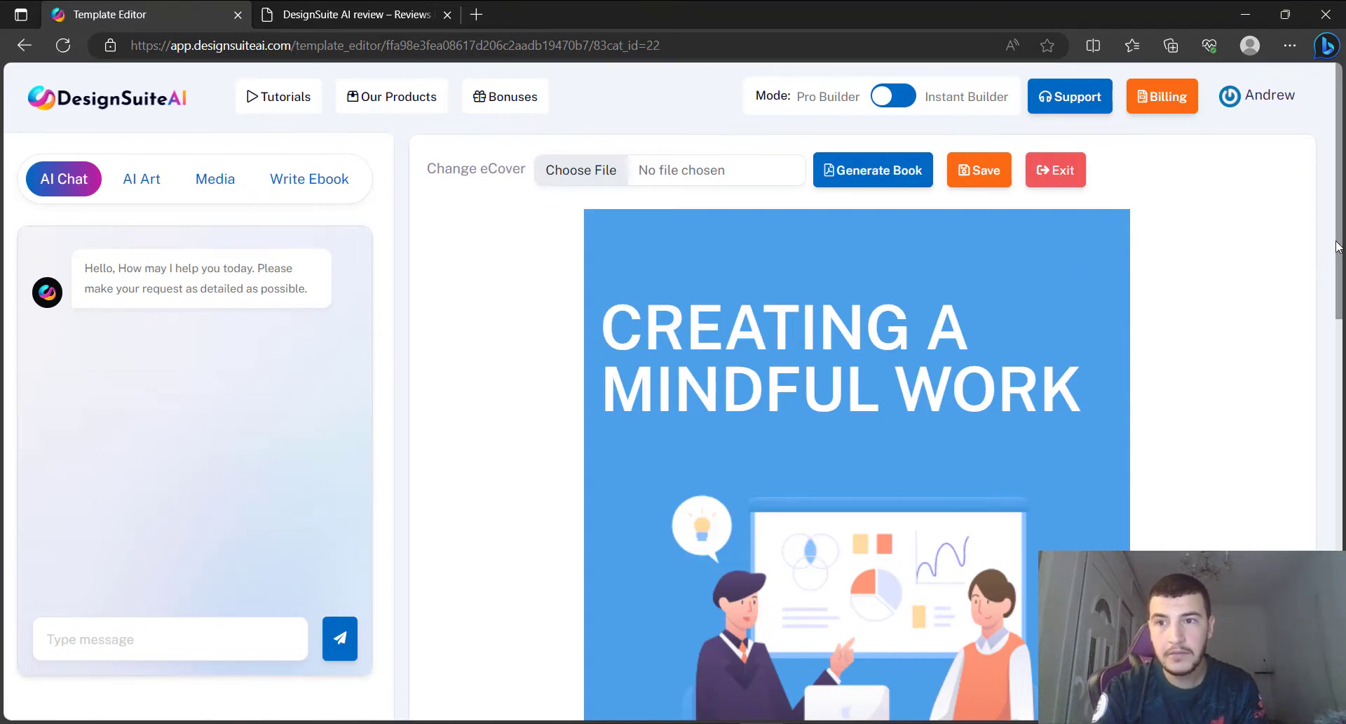
Scroll the Template Editor and put the CREATING A MINDFUL WORK cover title into edit mode.
{"action": "left_click_drag", "start_coordinate": [1340, 245], "coordinate": [1342, 208]}
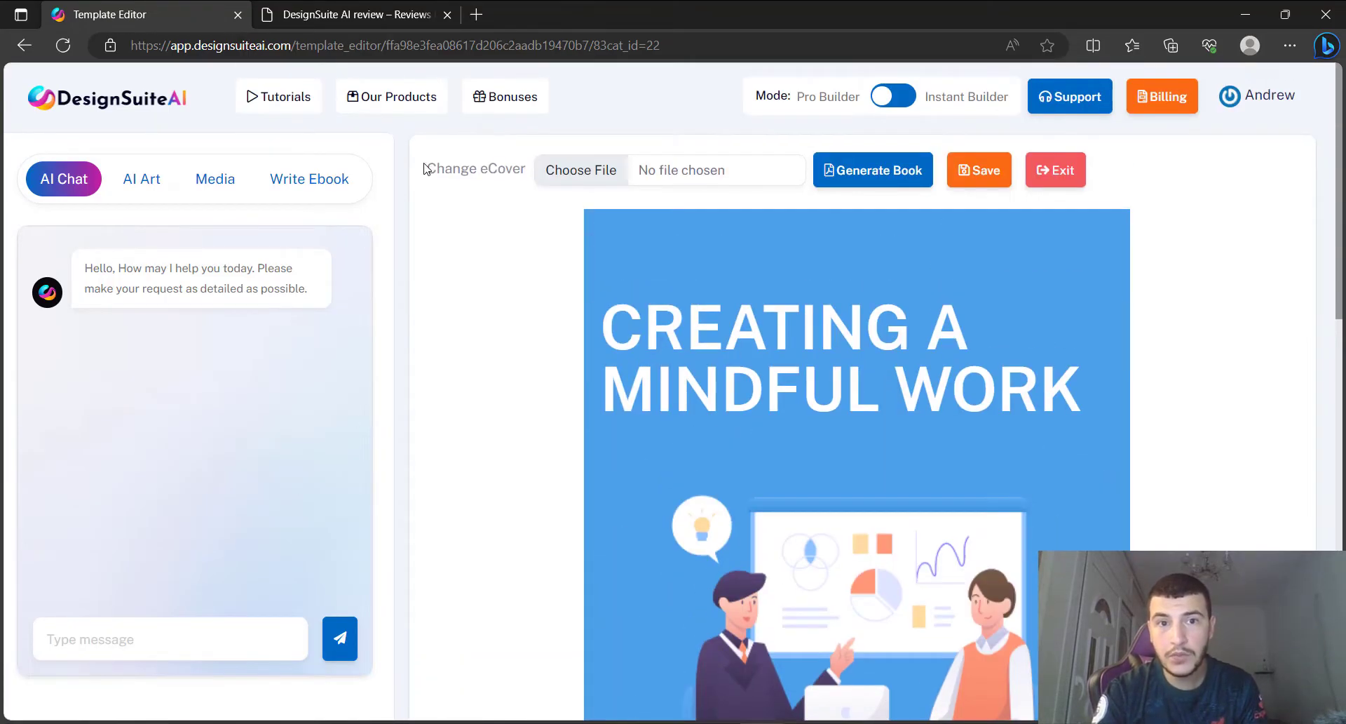
{"action": "left_click_drag", "start_coordinate": [426, 168], "coordinate": [527, 172]}
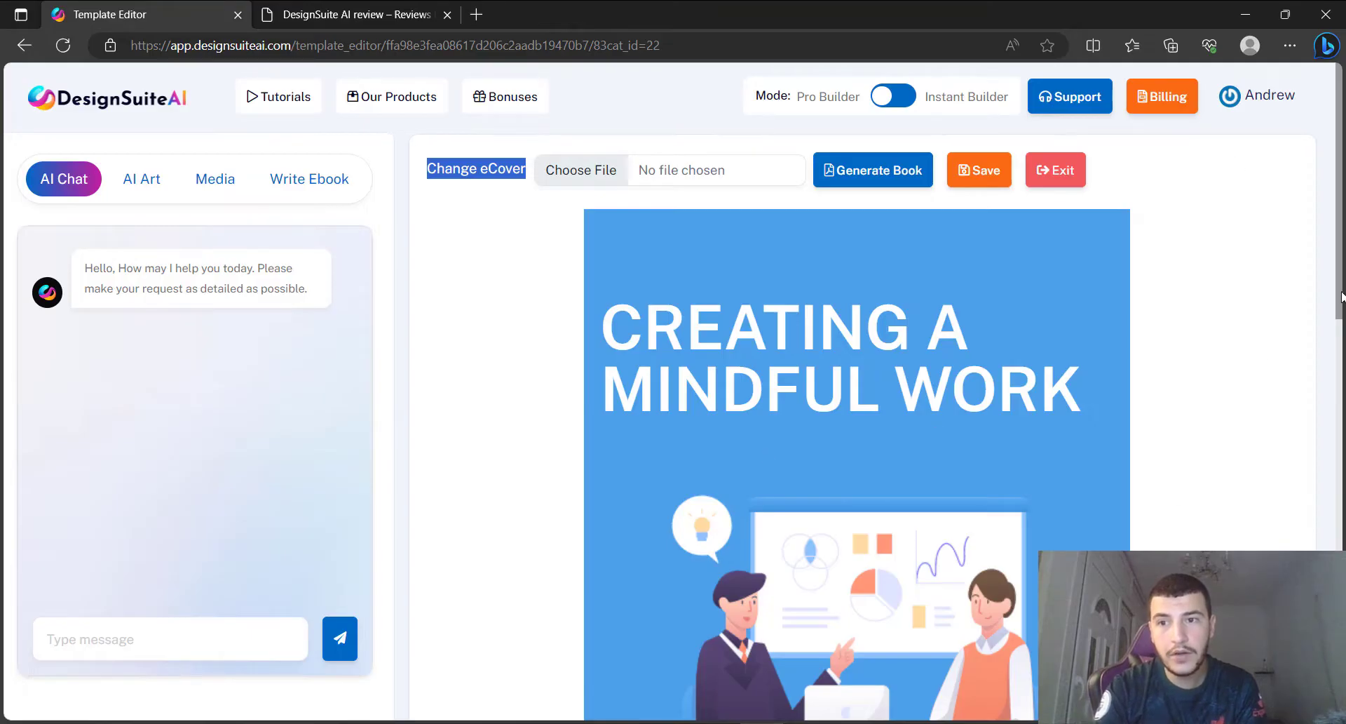
{"action": "left_click_drag", "start_coordinate": [1341, 285], "coordinate": [1298, 303]}
{"action": "left_click", "coordinate": [757, 278]}
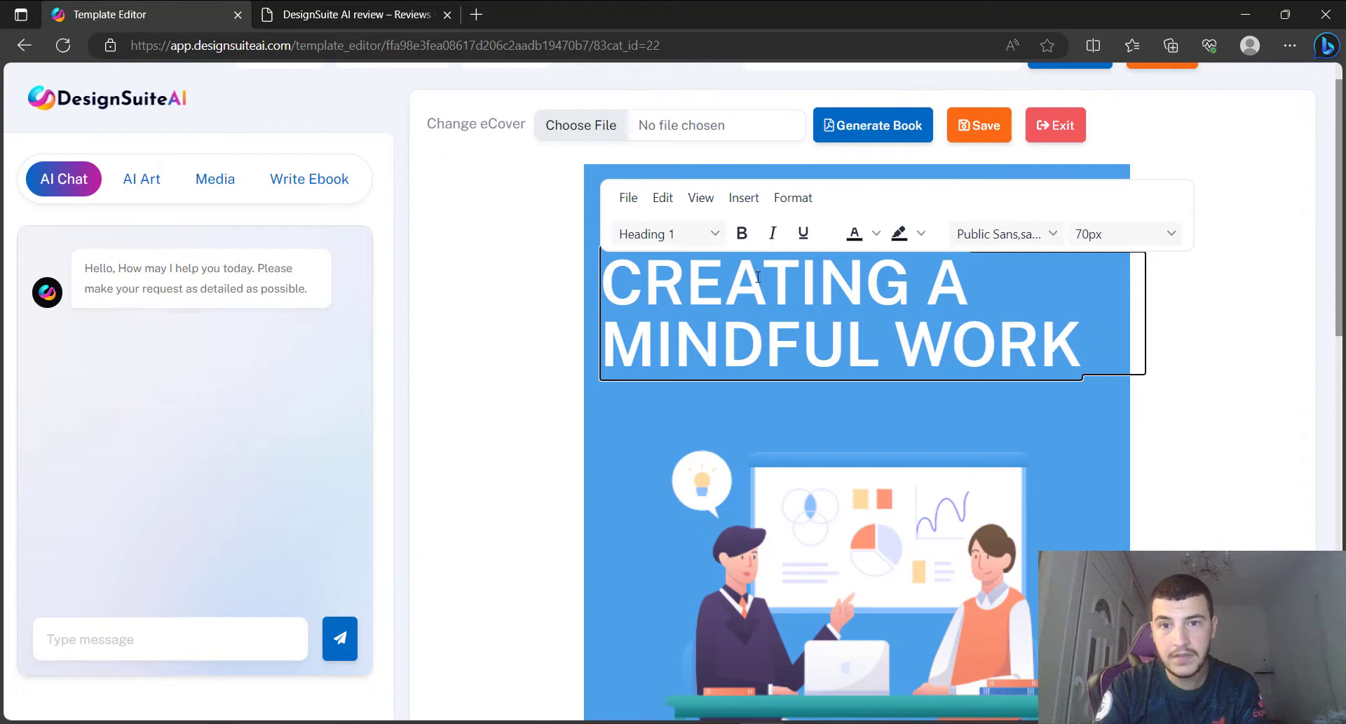
Replace the cover title text with 'HOW TO GROW ON TIKTOK' and apply bold.
{"action": "triple_click", "coordinate": [757, 277]}
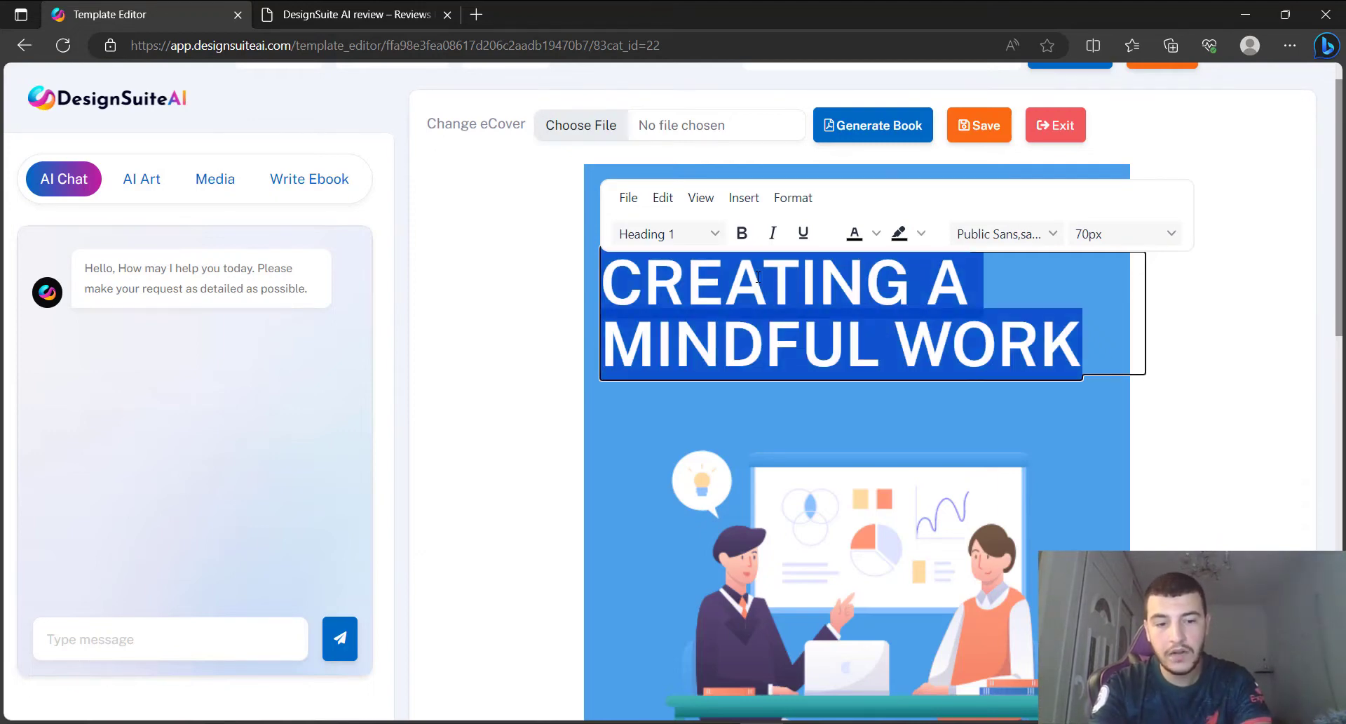
{"action": "type", "text": "HOW TO GROW"}
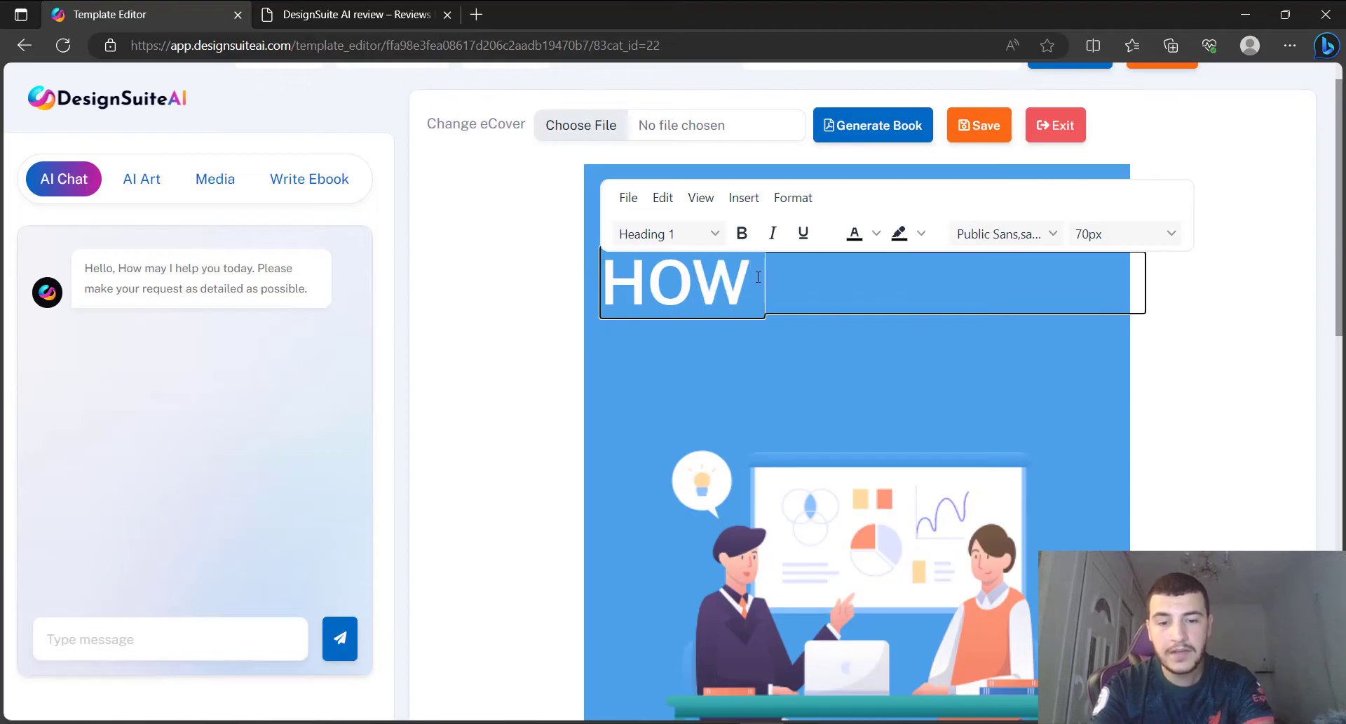
{"action": "type", "text": " ON TIKT"}
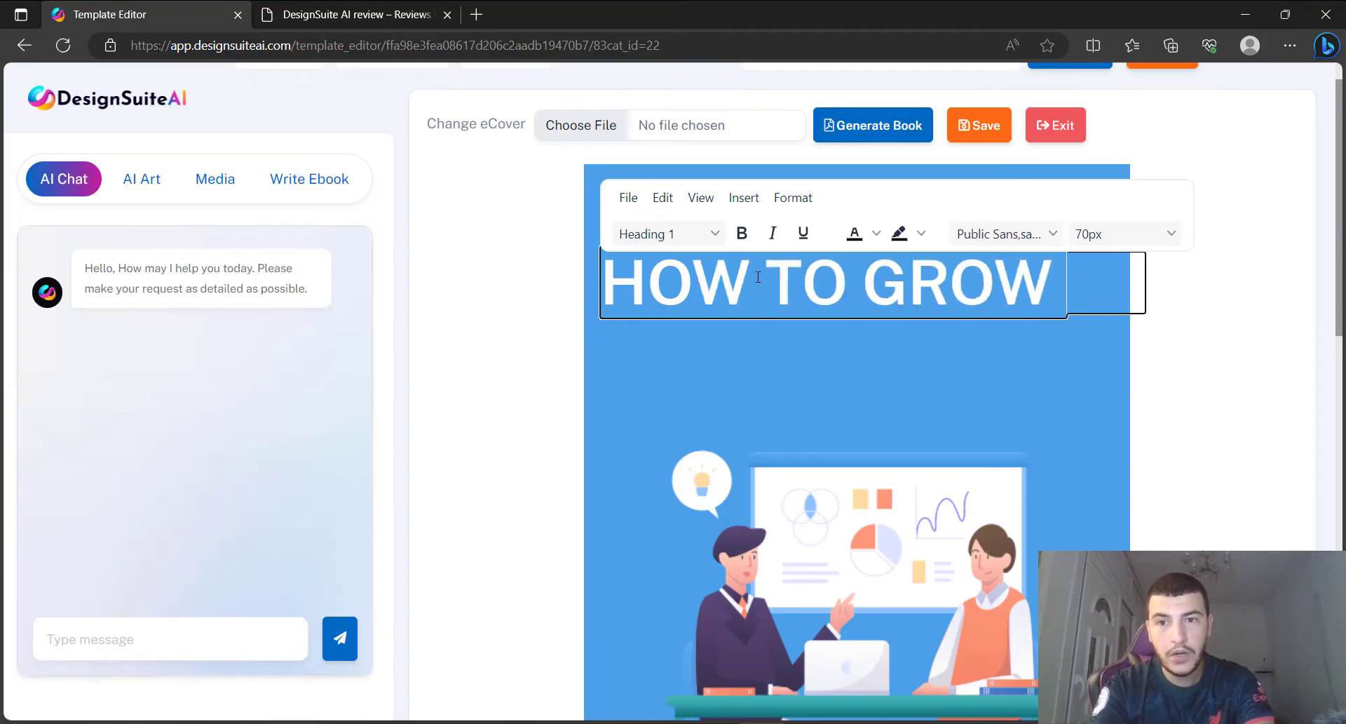
{"action": "type", "text": "OK"}
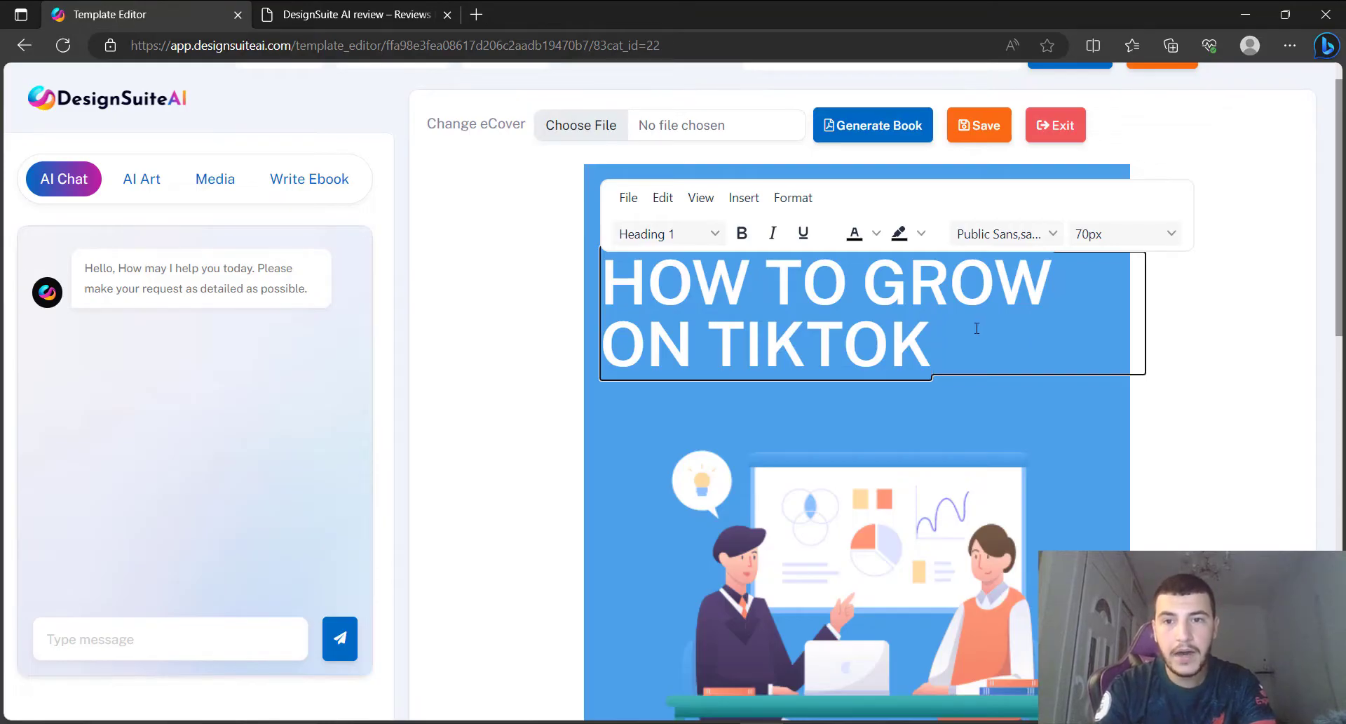
{"action": "left_click_drag", "start_coordinate": [974, 334], "coordinate": [619, 293]}
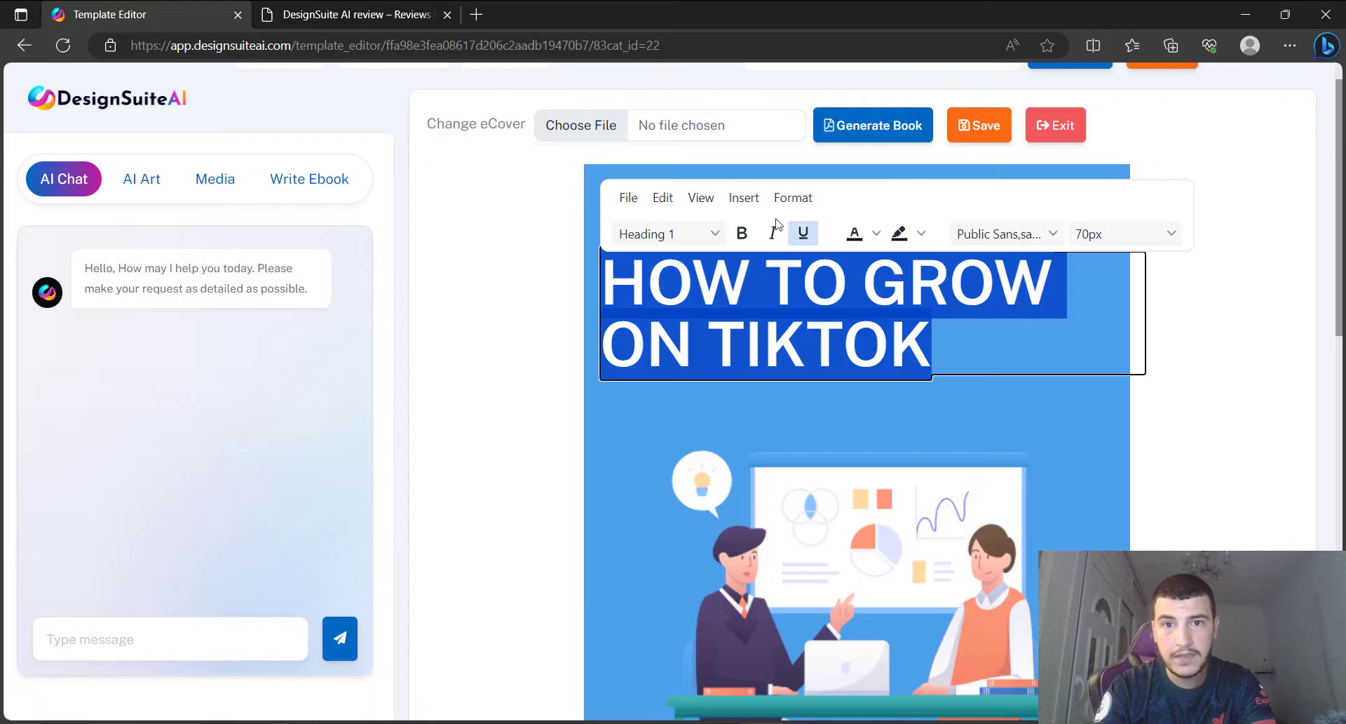
{"action": "left_click", "coordinate": [747, 239]}
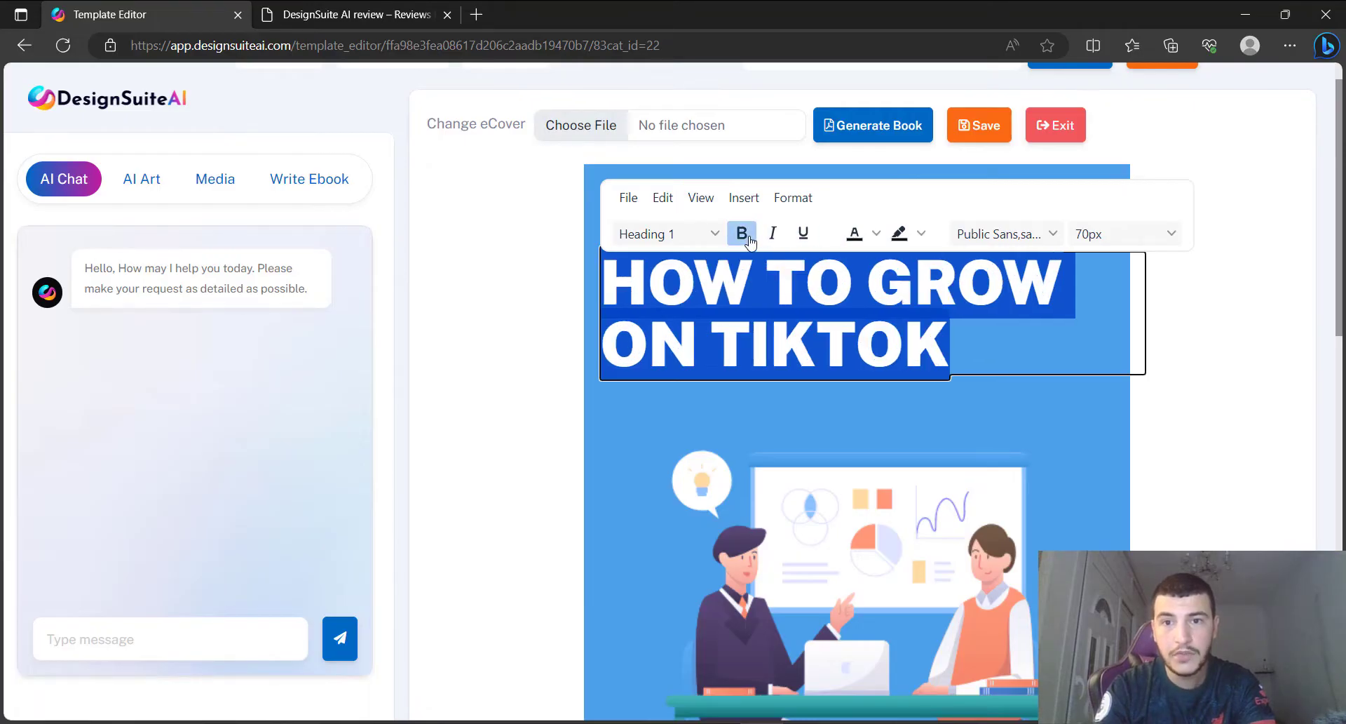
{"action": "left_click", "coordinate": [975, 323]}
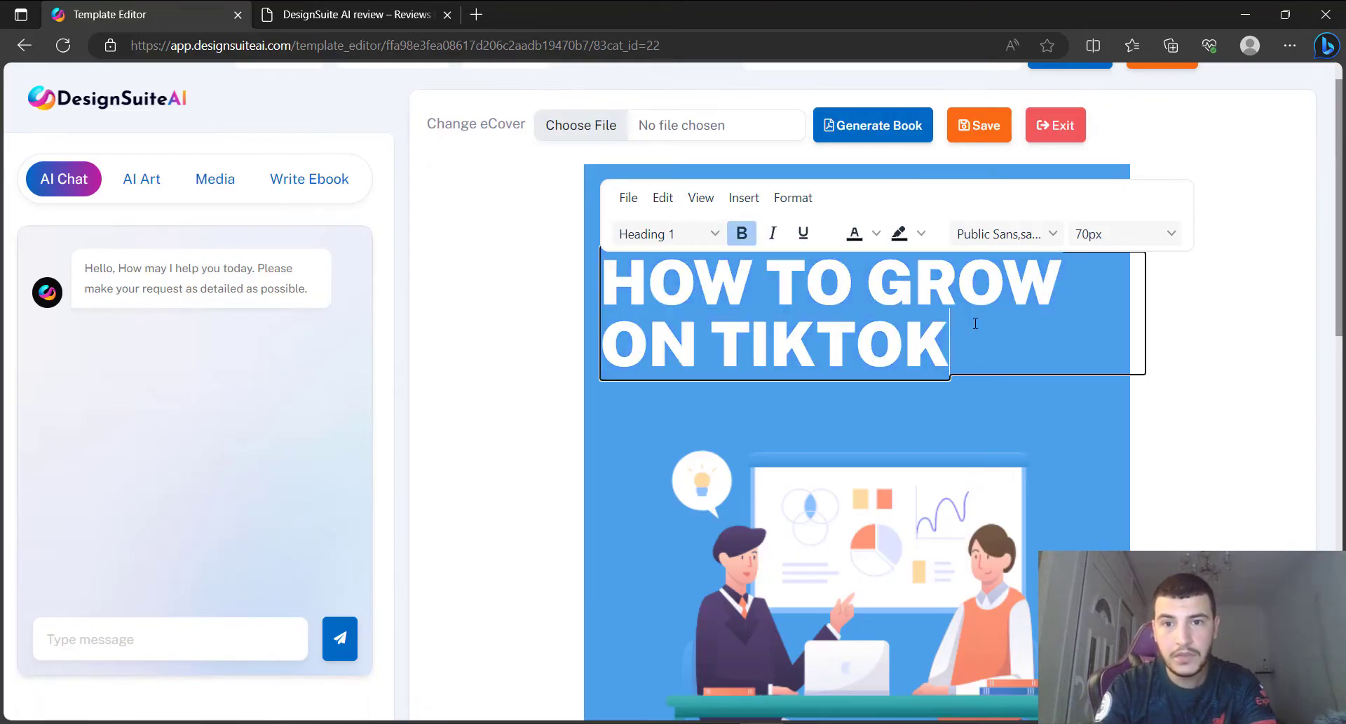
{"action": "left_click", "coordinate": [1235, 258]}
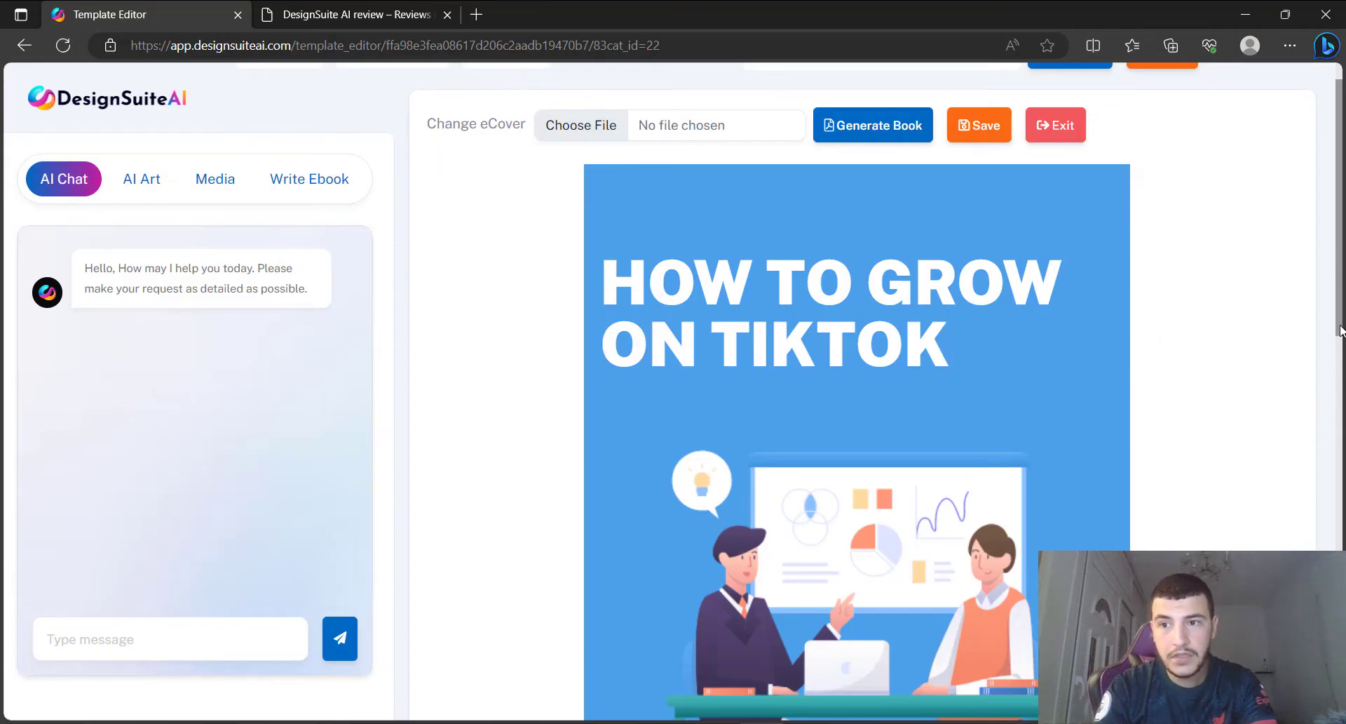
{"action": "scroll", "coordinate": [1341, 344], "scroll_direction": "down", "scroll_amount": 6}
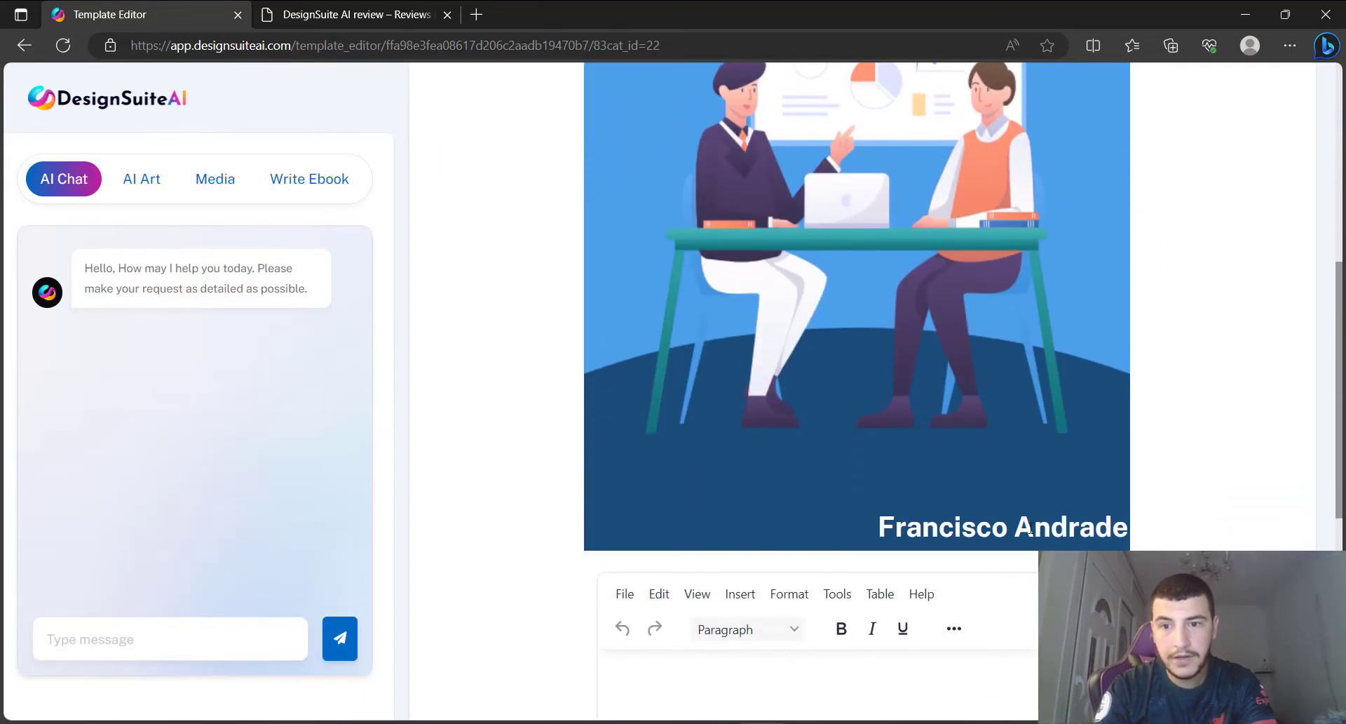
Overwrite the cover's author line with the new author's name, correcting a typo.
{"action": "double_click", "coordinate": [1029, 531]}
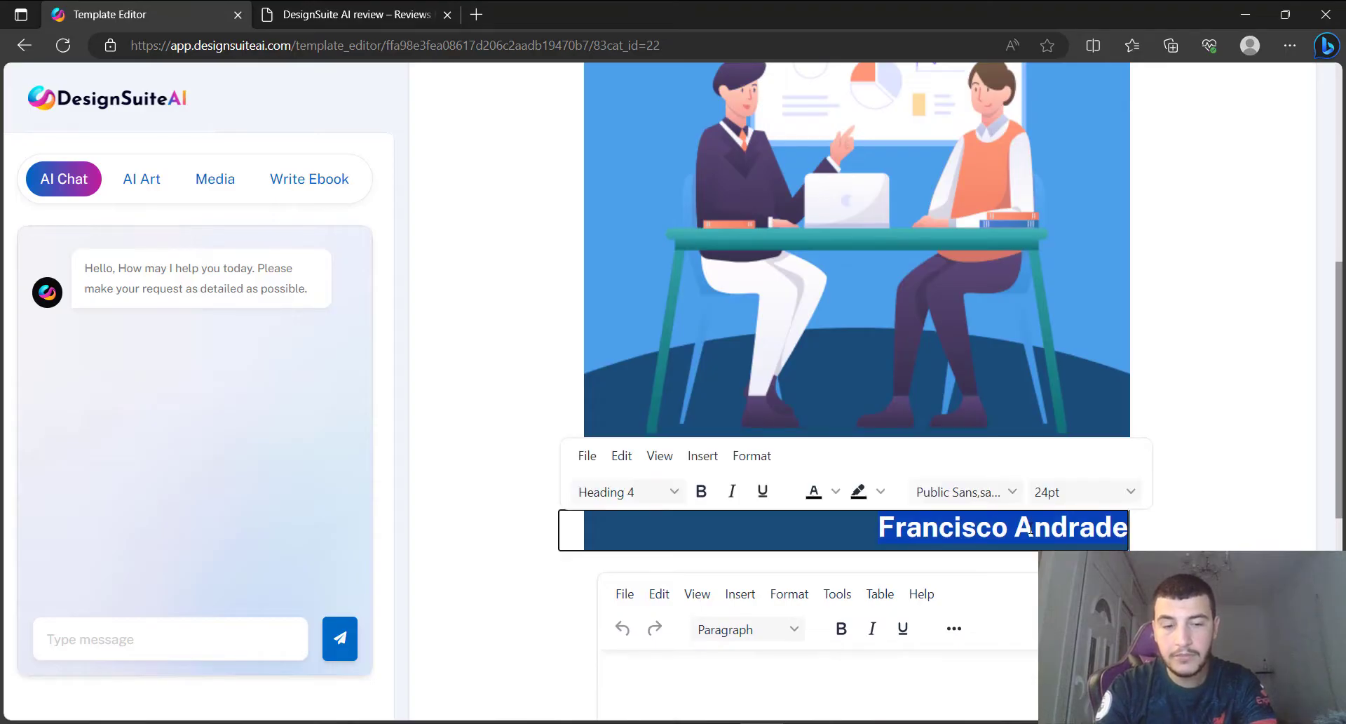
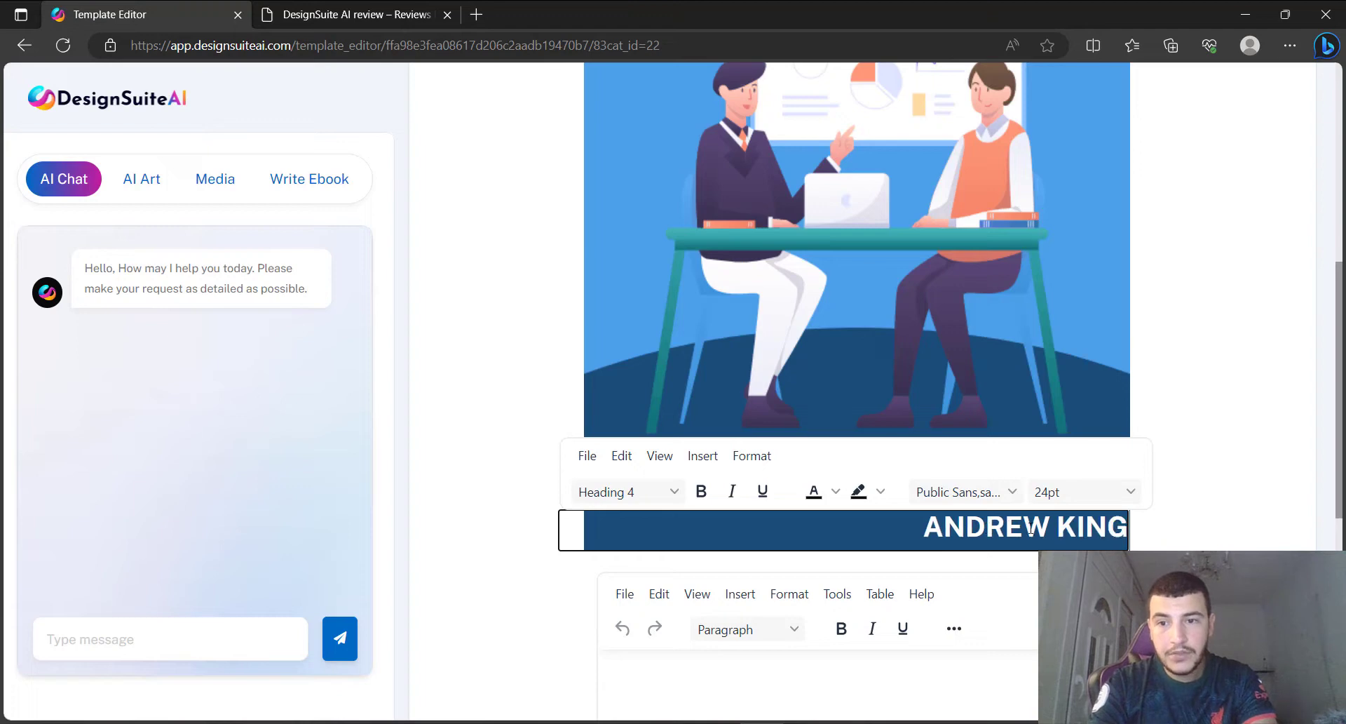
{"action": "left_click", "coordinate": [1255, 384]}
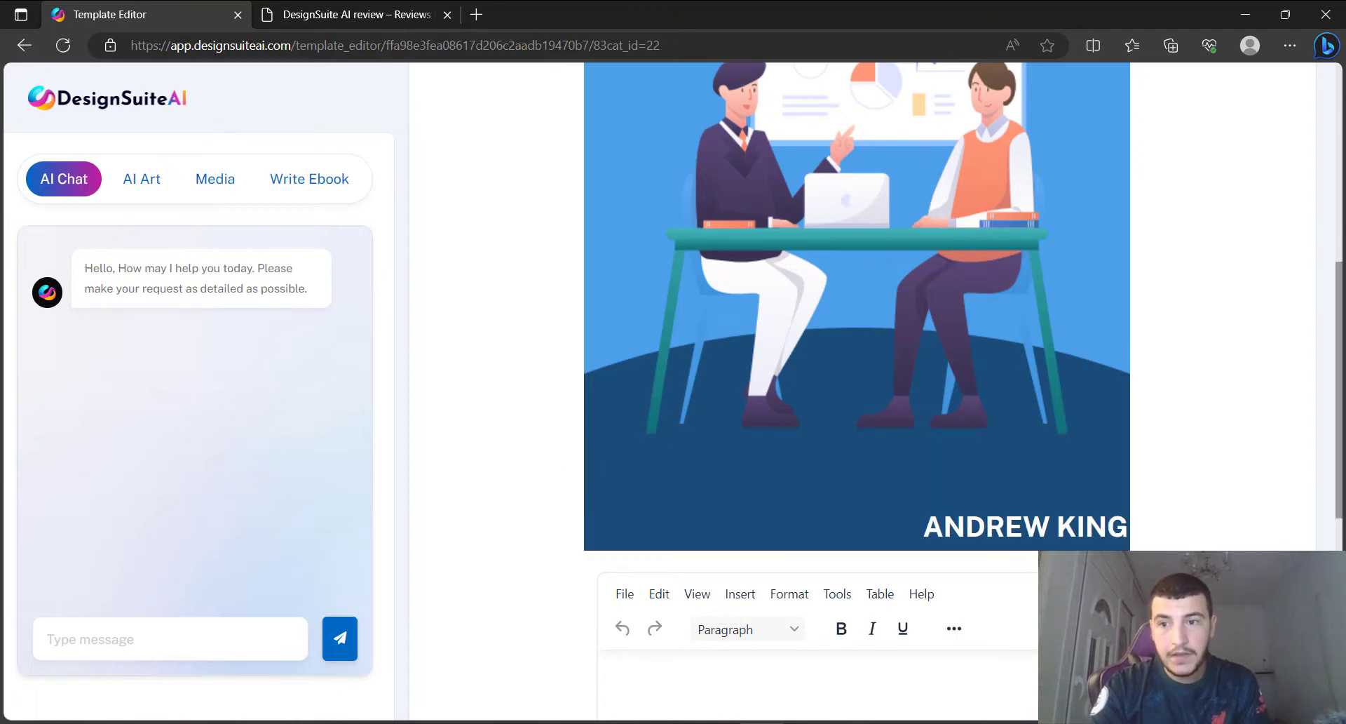
{"action": "left_click_drag", "start_coordinate": [1335, 399], "coordinate": [1327, 510]}
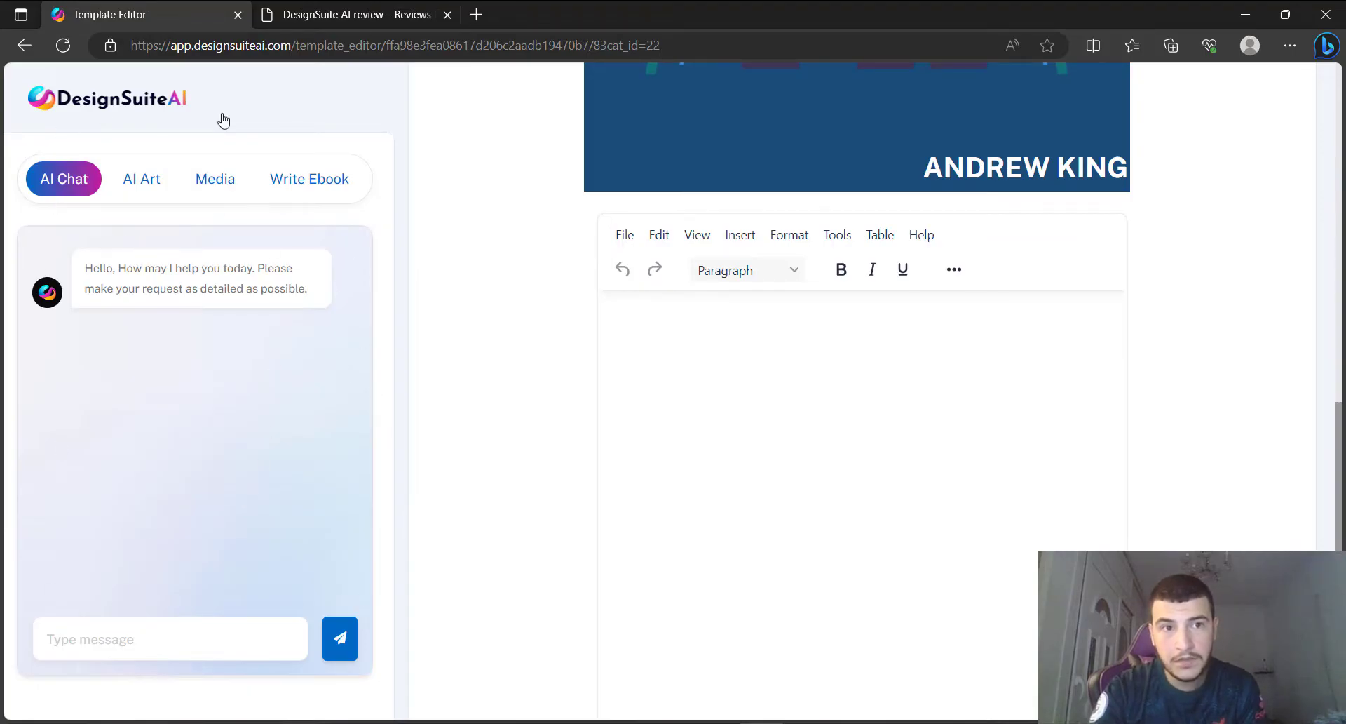
Paste HOW TO GROW ON TIKTOK into the Write Ebook title field and generate the content.
{"action": "left_click", "coordinate": [314, 185]}
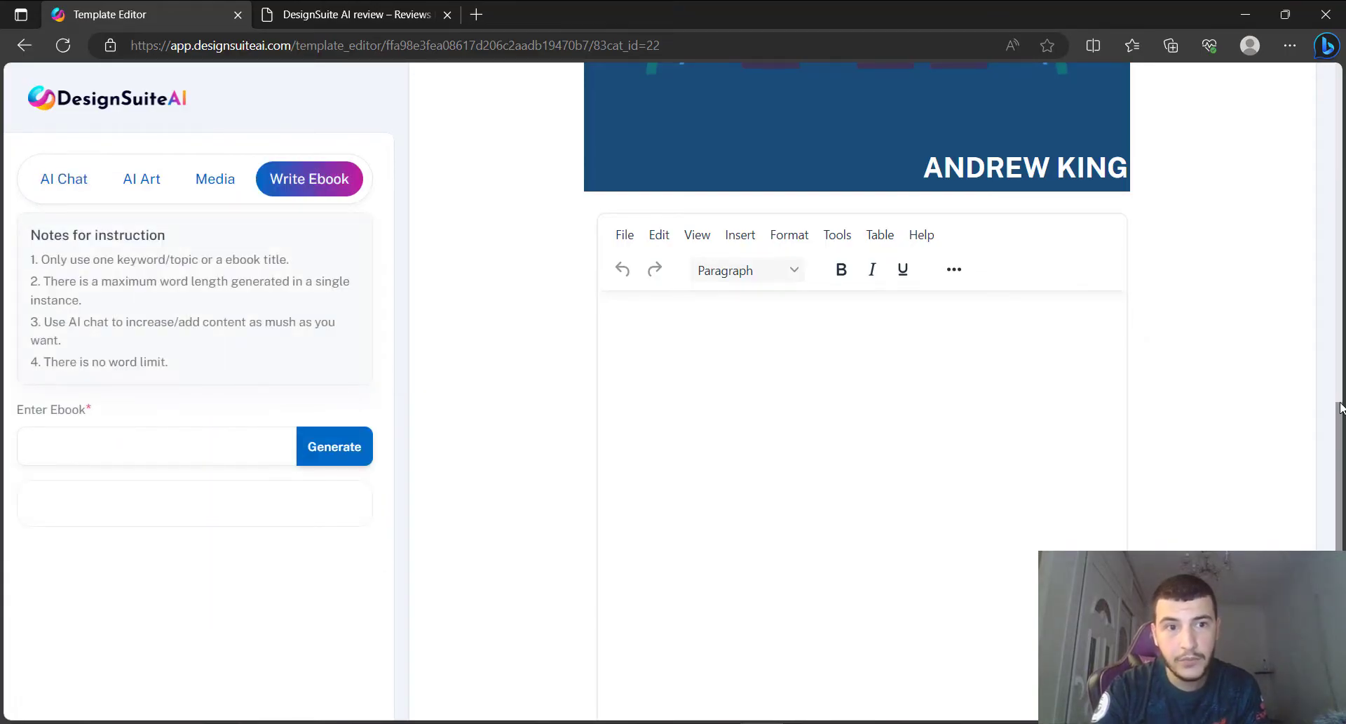
{"action": "scroll", "coordinate": [1340, 406], "scroll_direction": "up", "scroll_amount": 10}
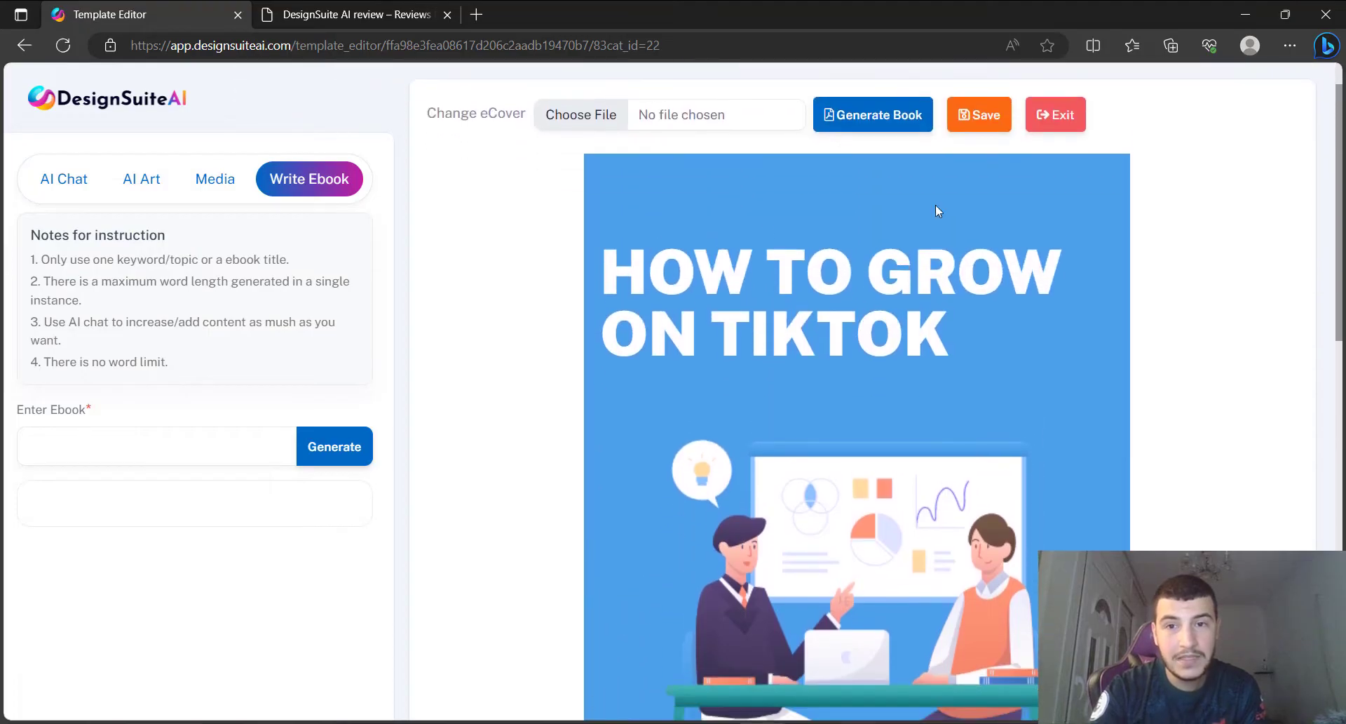
{"action": "triple_click", "coordinate": [783, 284]}
{"action": "key", "text": "ctrl+c"}
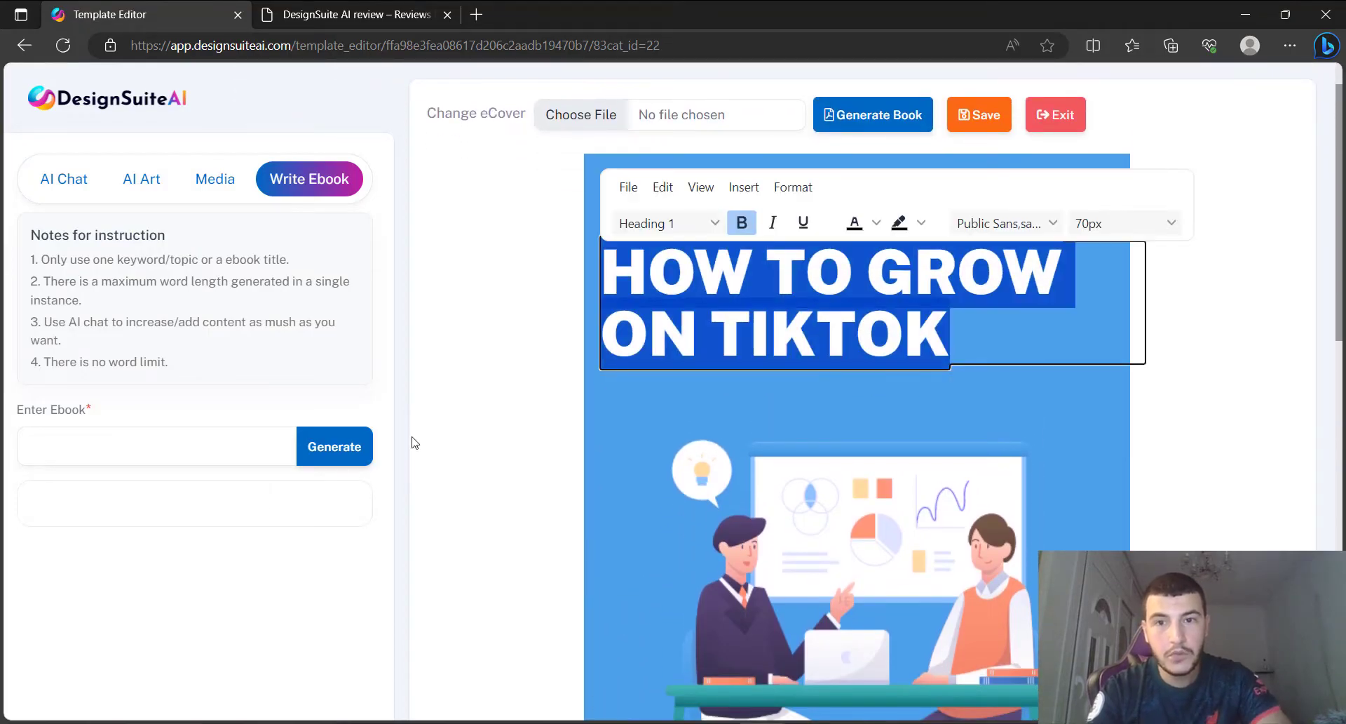
{"action": "left_click", "coordinate": [202, 457]}
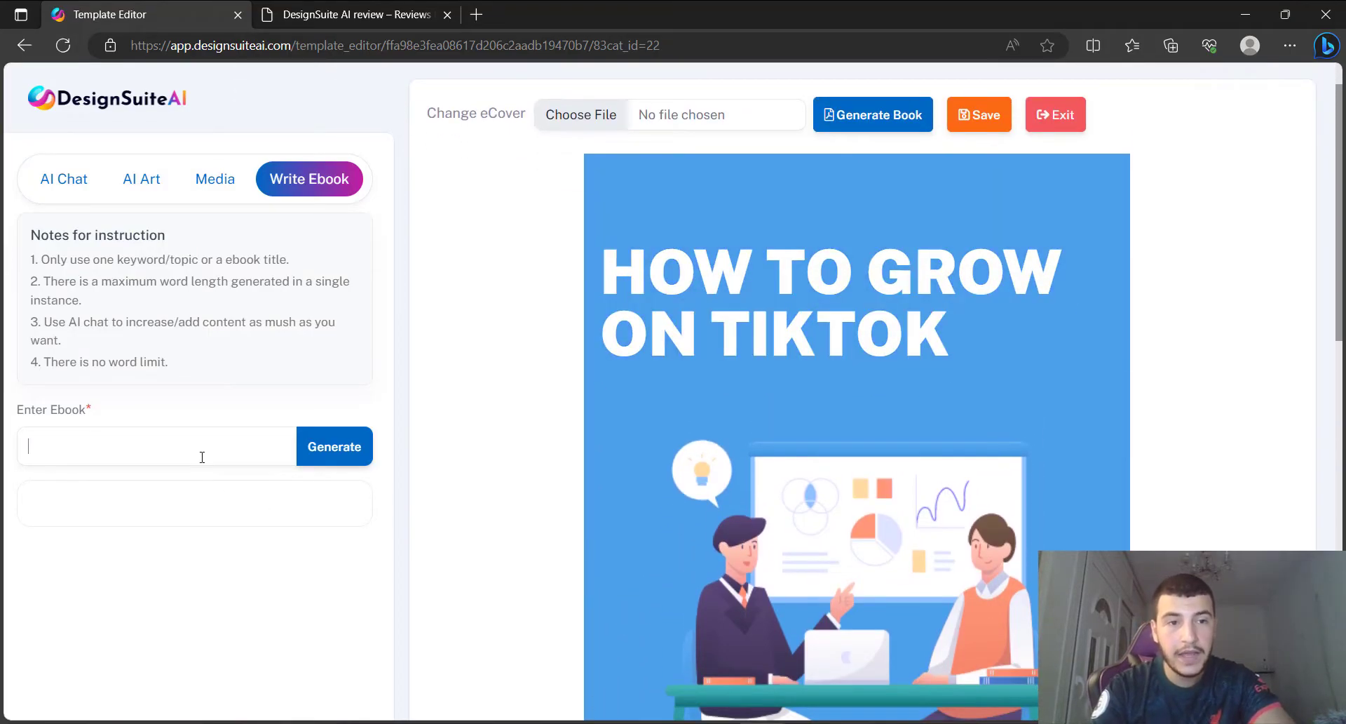
{"action": "key", "text": "ctrl+v"}
{"action": "left_click_drag", "start_coordinate": [215, 454], "coordinate": [4, 463]}
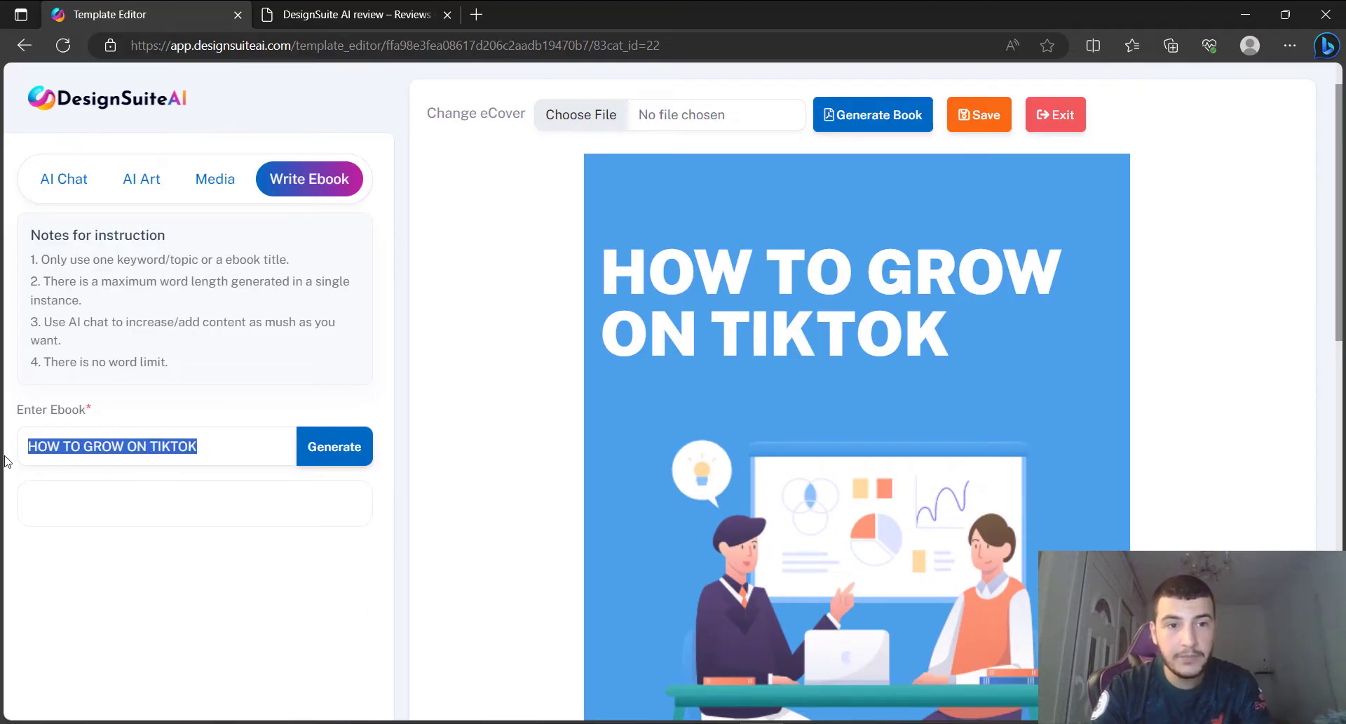
{"action": "left_click", "coordinate": [335, 445]}
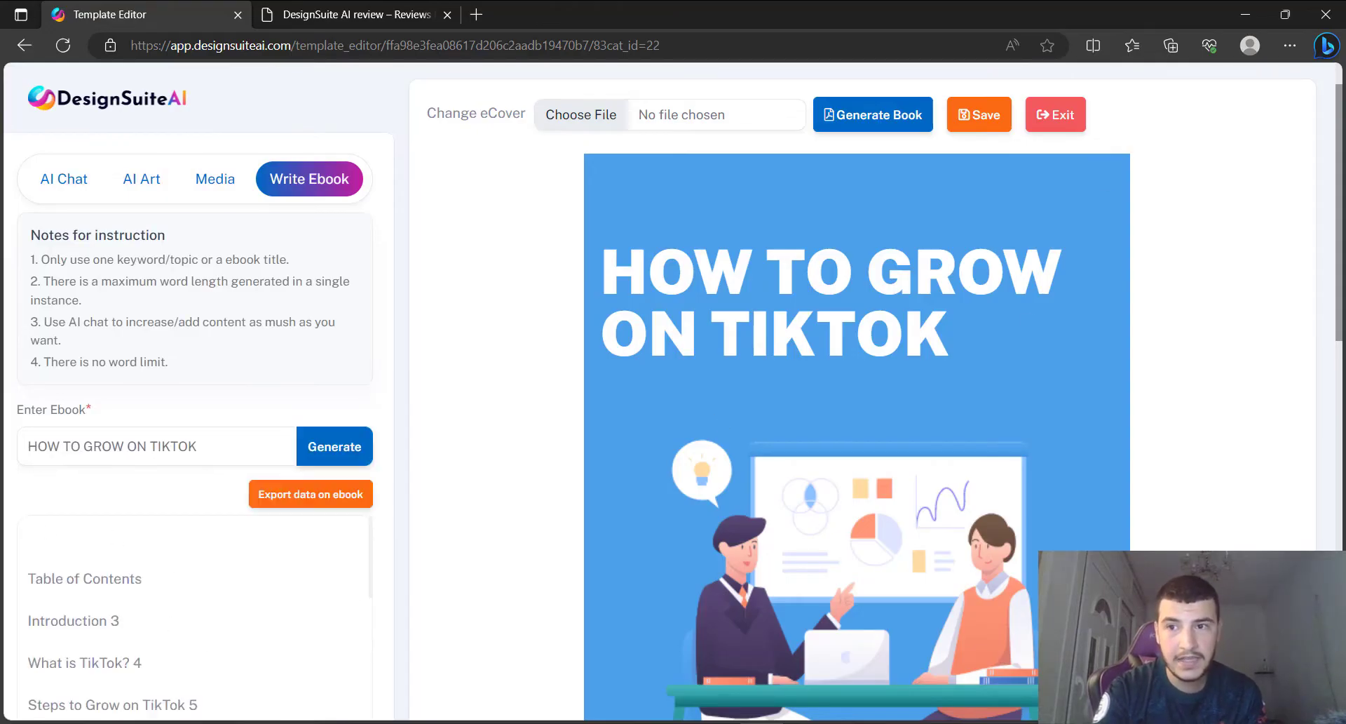
{"action": "scroll", "coordinate": [1341, 287], "scroll_direction": "down", "scroll_amount": 4}
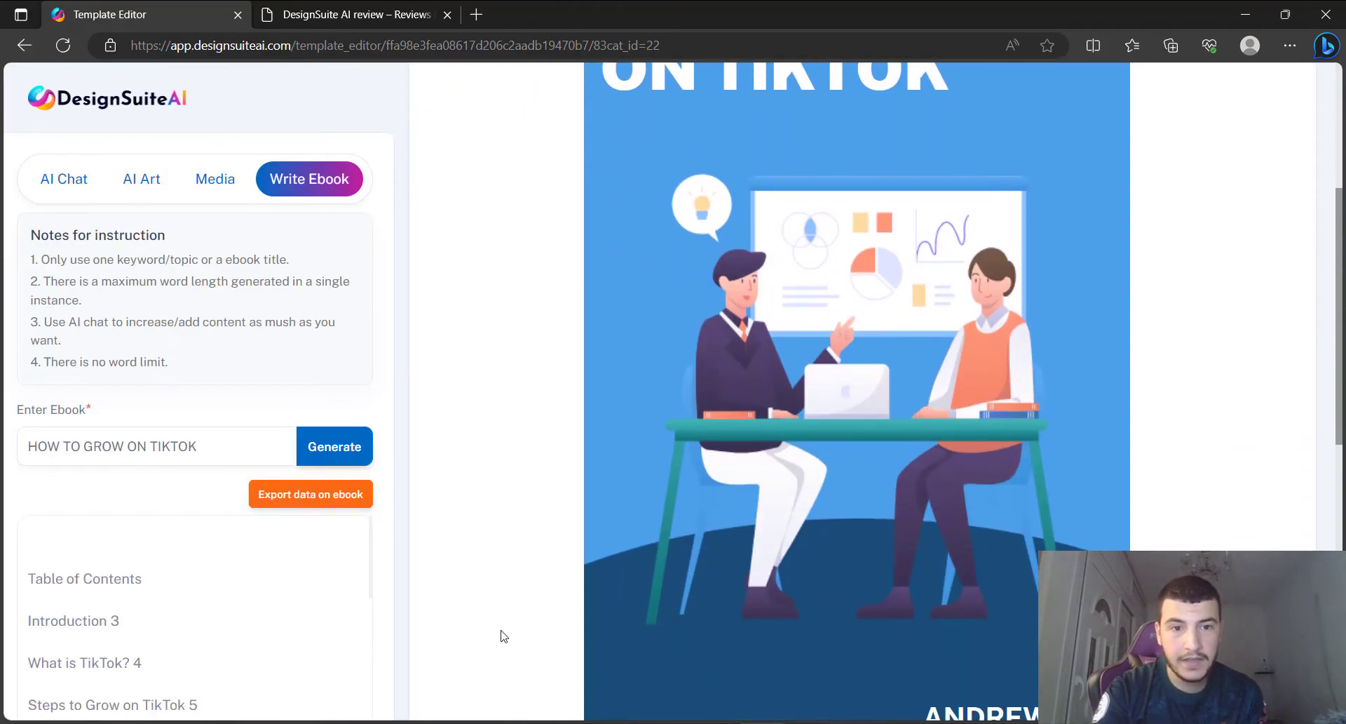
{"action": "left_click_drag", "start_coordinate": [374, 578], "coordinate": [373, 704]}
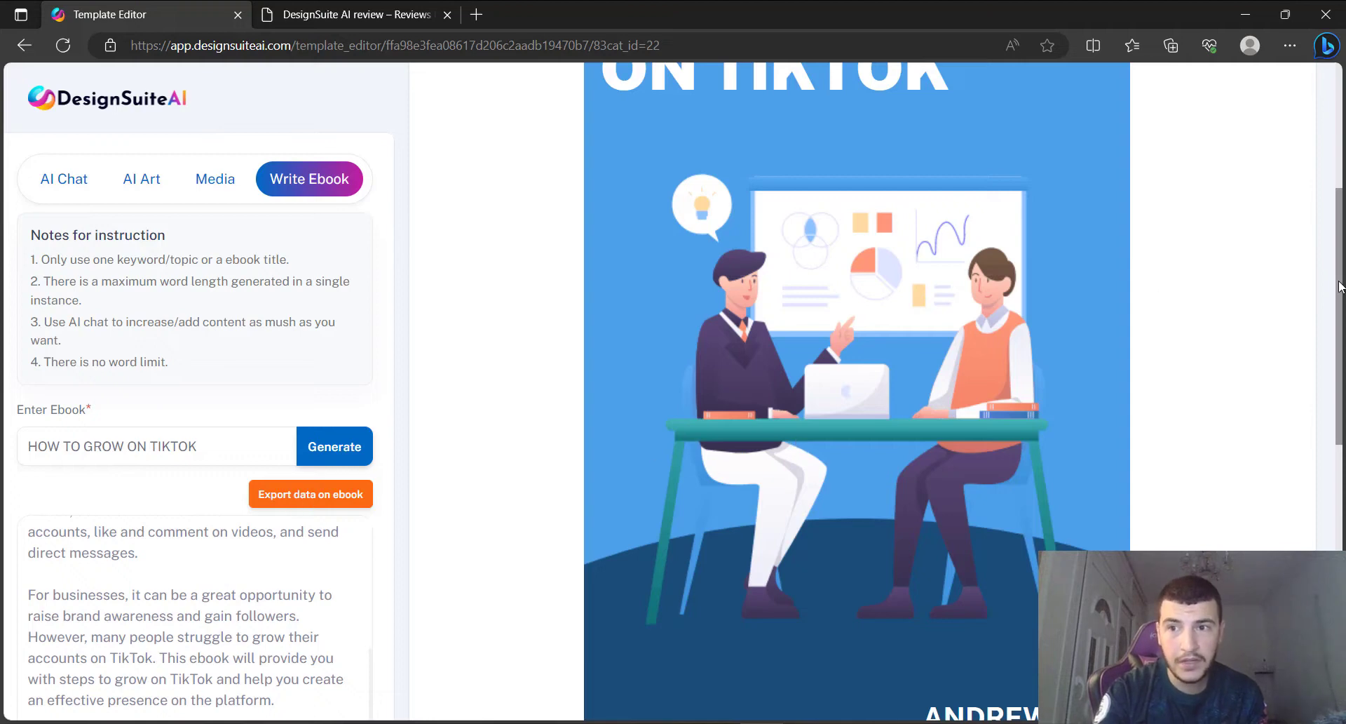
{"action": "scroll", "coordinate": [1339, 286], "scroll_direction": "down", "scroll_amount": 10}
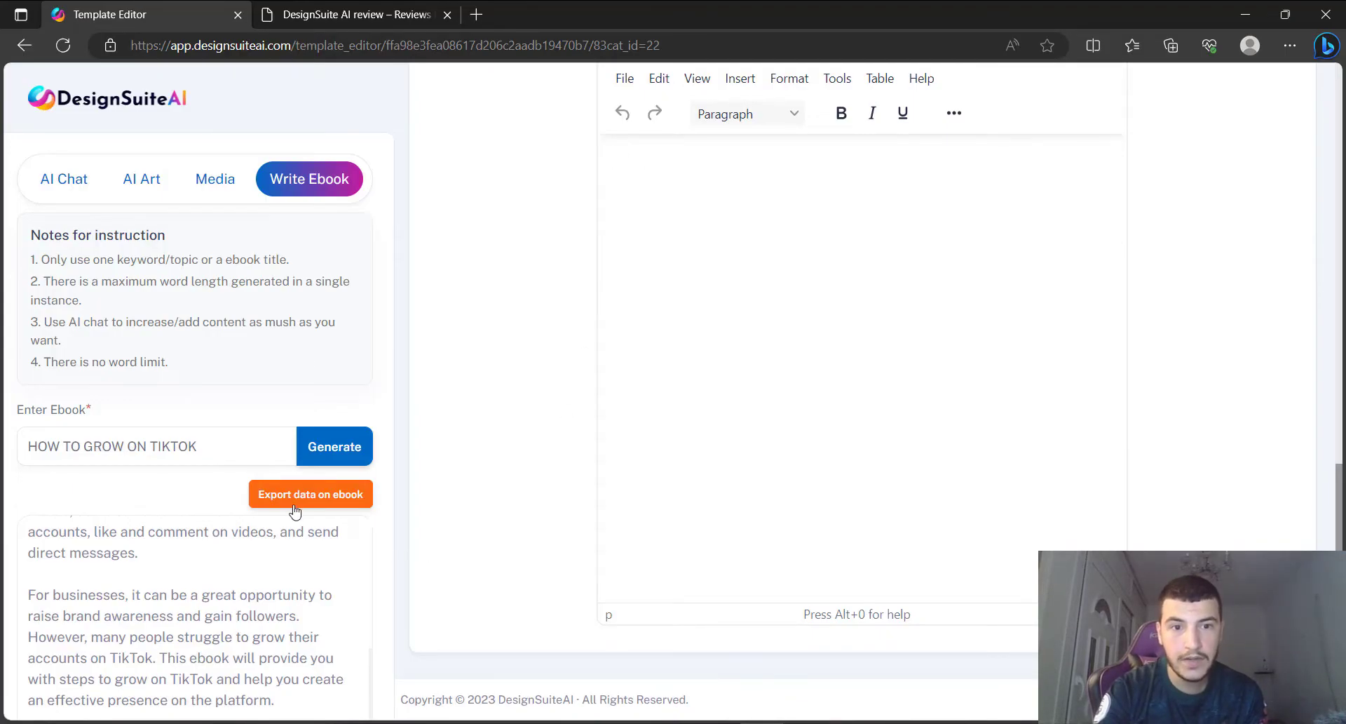
Export the generated text onto the ebook page and delete the blank line above Table of Contents.
{"action": "left_click", "coordinate": [347, 502]}
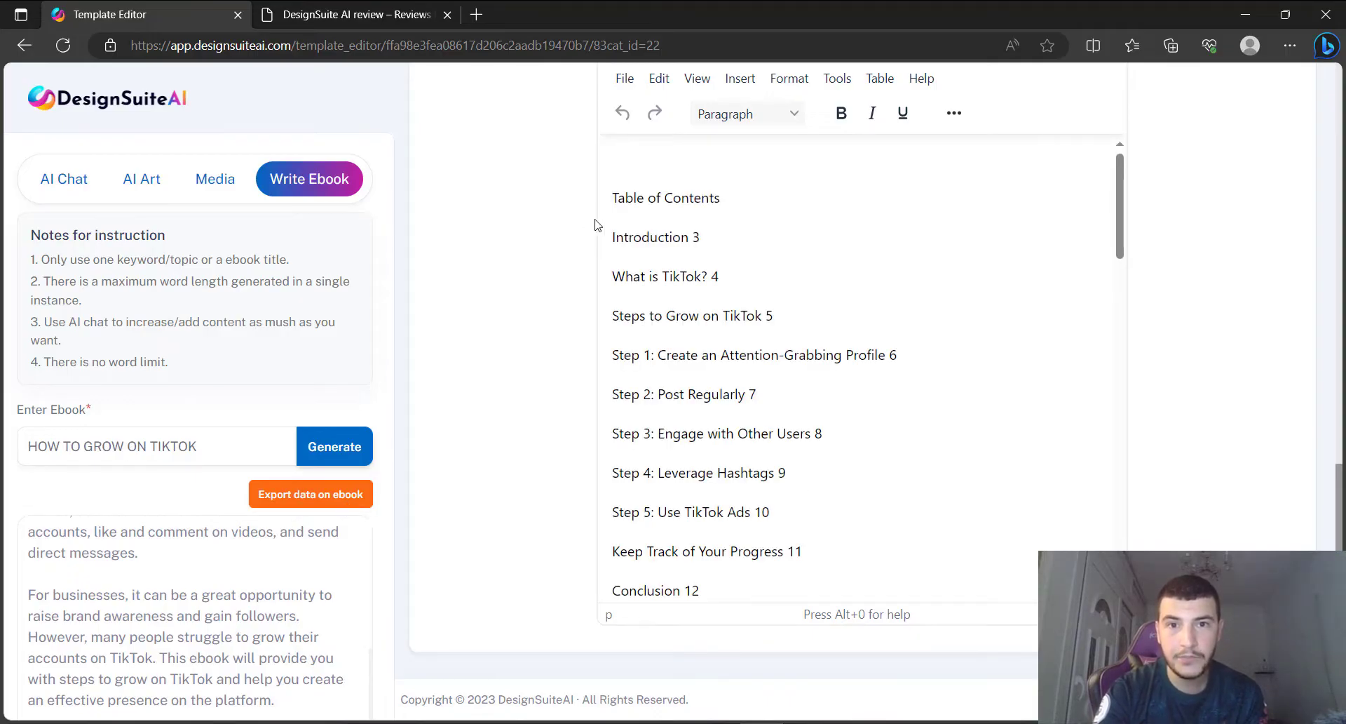
{"action": "left_click", "coordinate": [614, 198]}
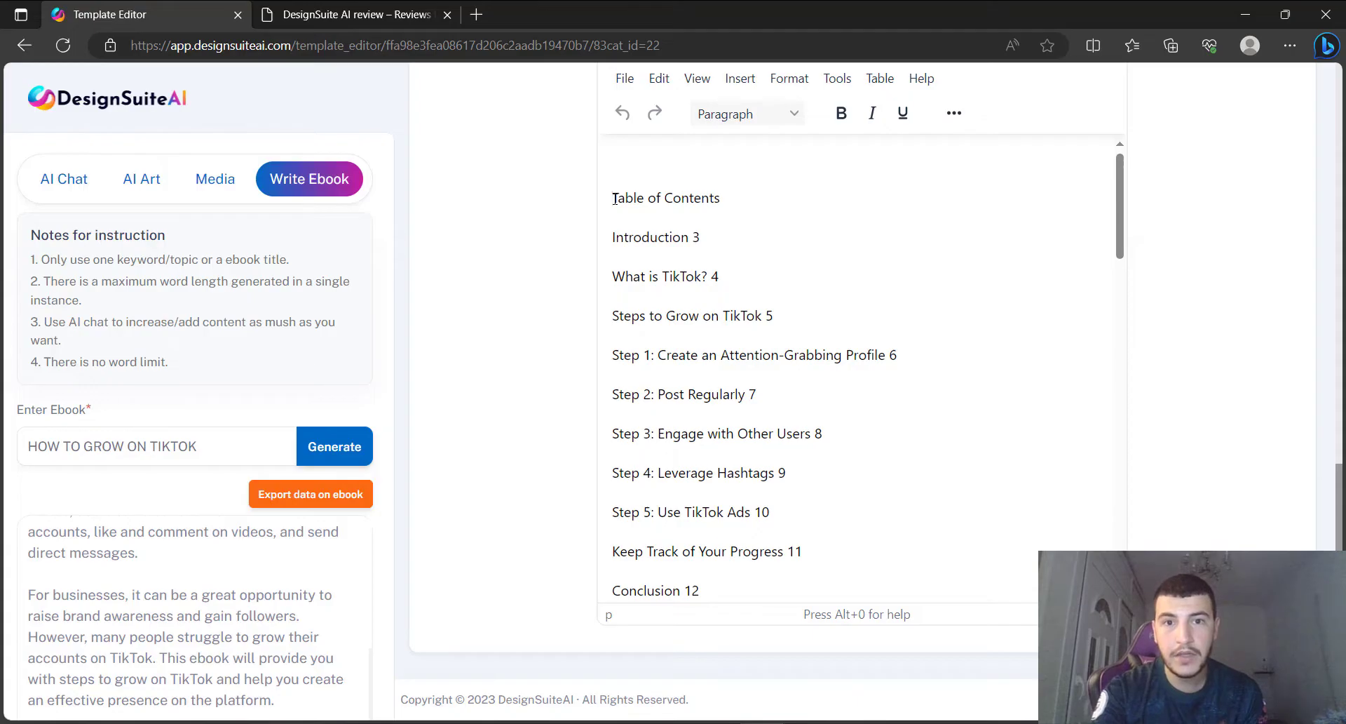
{"action": "key", "text": "BackSpace"}
Bold the Introduction 3 and What is TikTok? 4 lines.
{"action": "triple_click", "coordinate": [645, 212]}
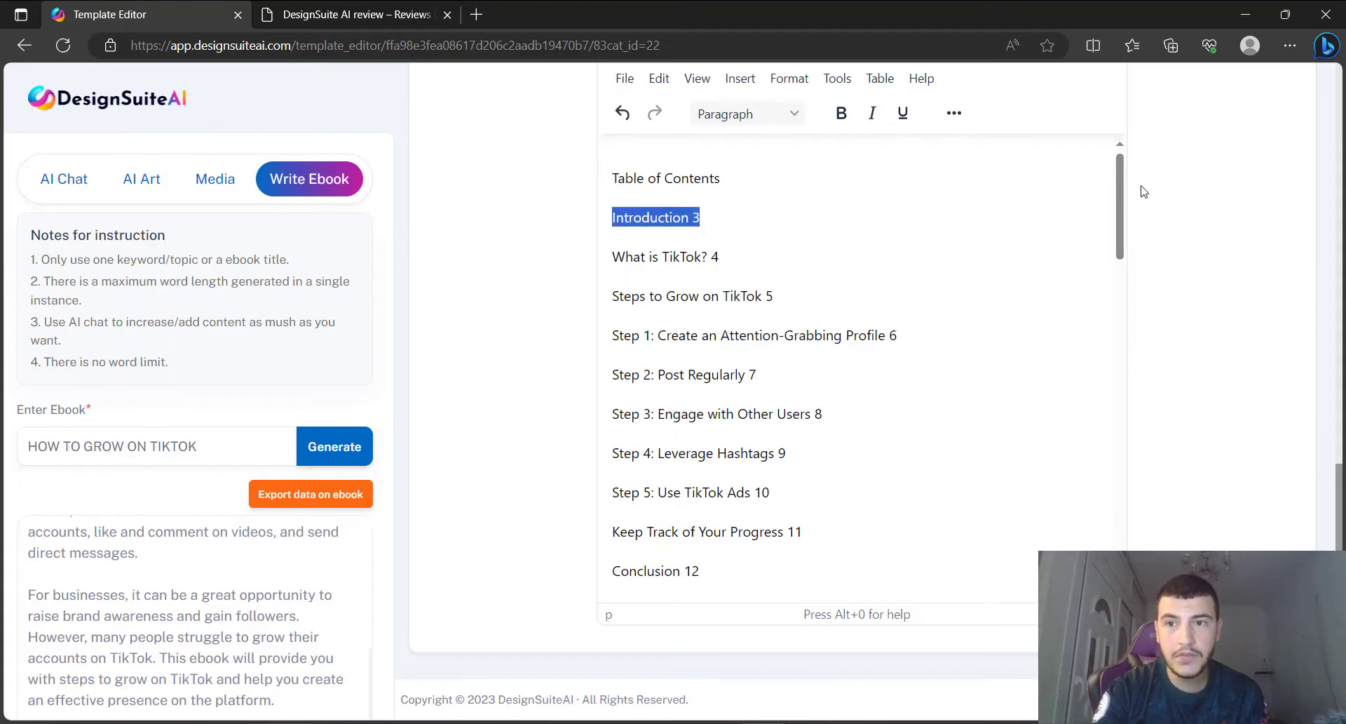
{"action": "left_click_drag", "start_coordinate": [1117, 191], "coordinate": [1178, 174]}
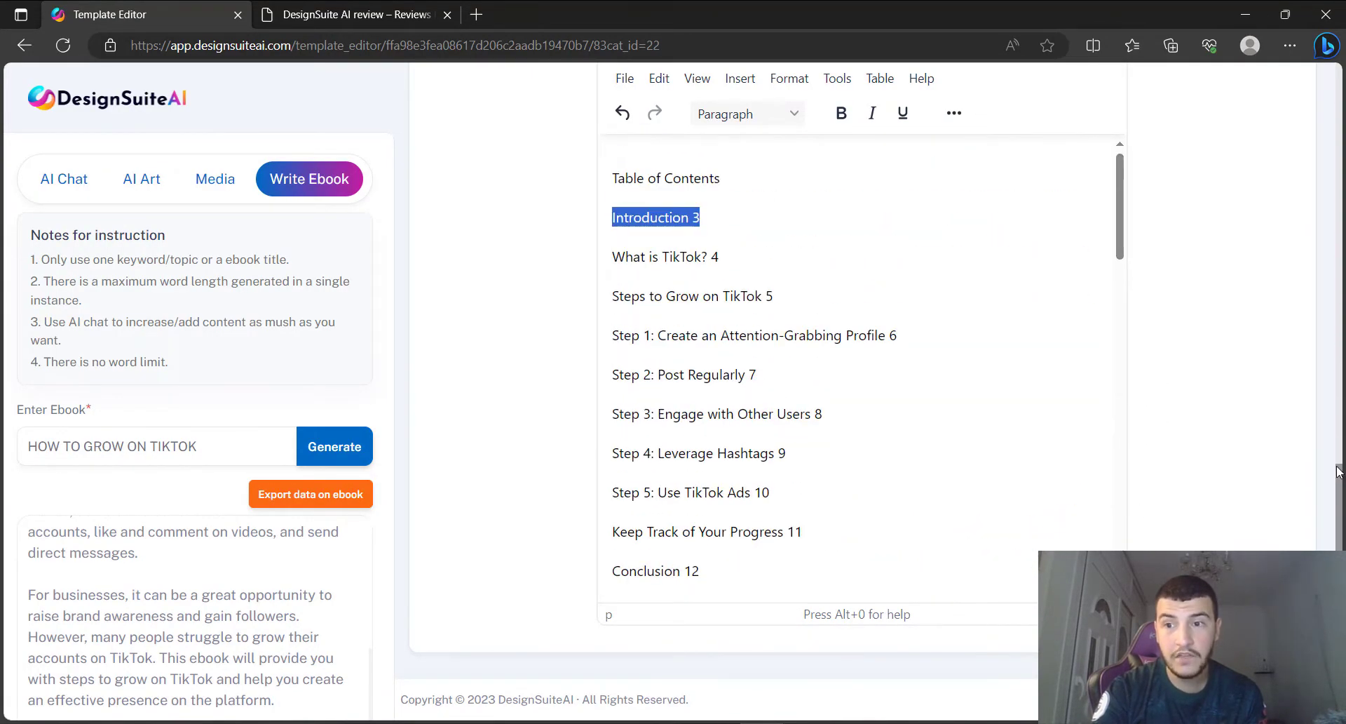
{"action": "scroll", "coordinate": [665, 288], "scroll_direction": "up", "scroll_amount": 2}
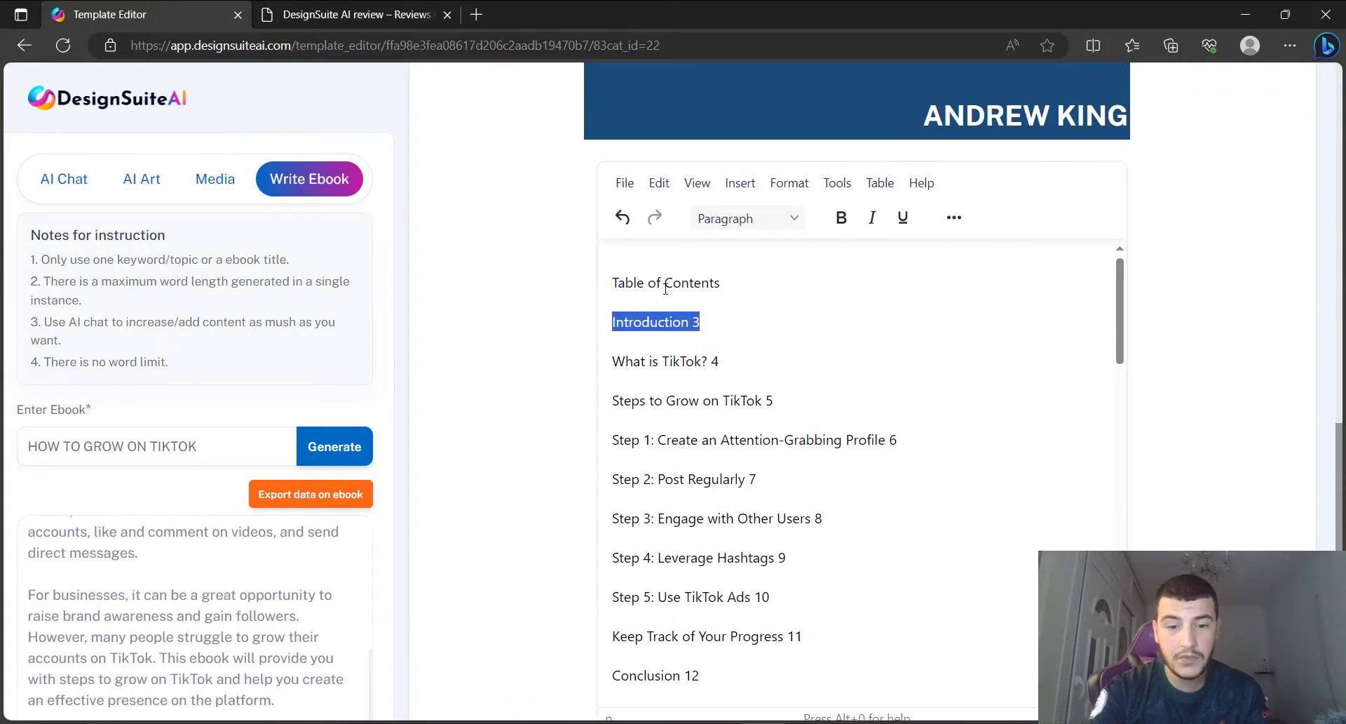
{"action": "key", "text": "ctrl+b"}
{"action": "triple_click", "coordinate": [671, 360]}
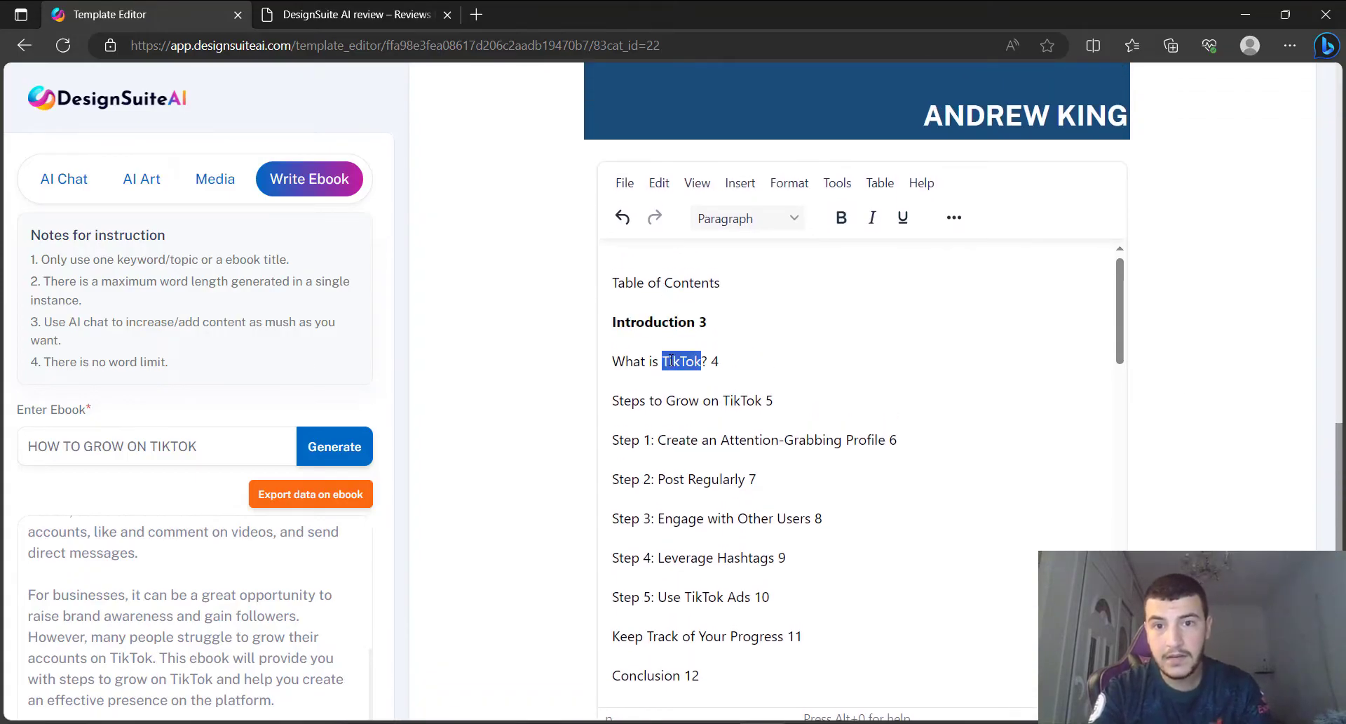
{"action": "key", "text": "ctrl+b"}
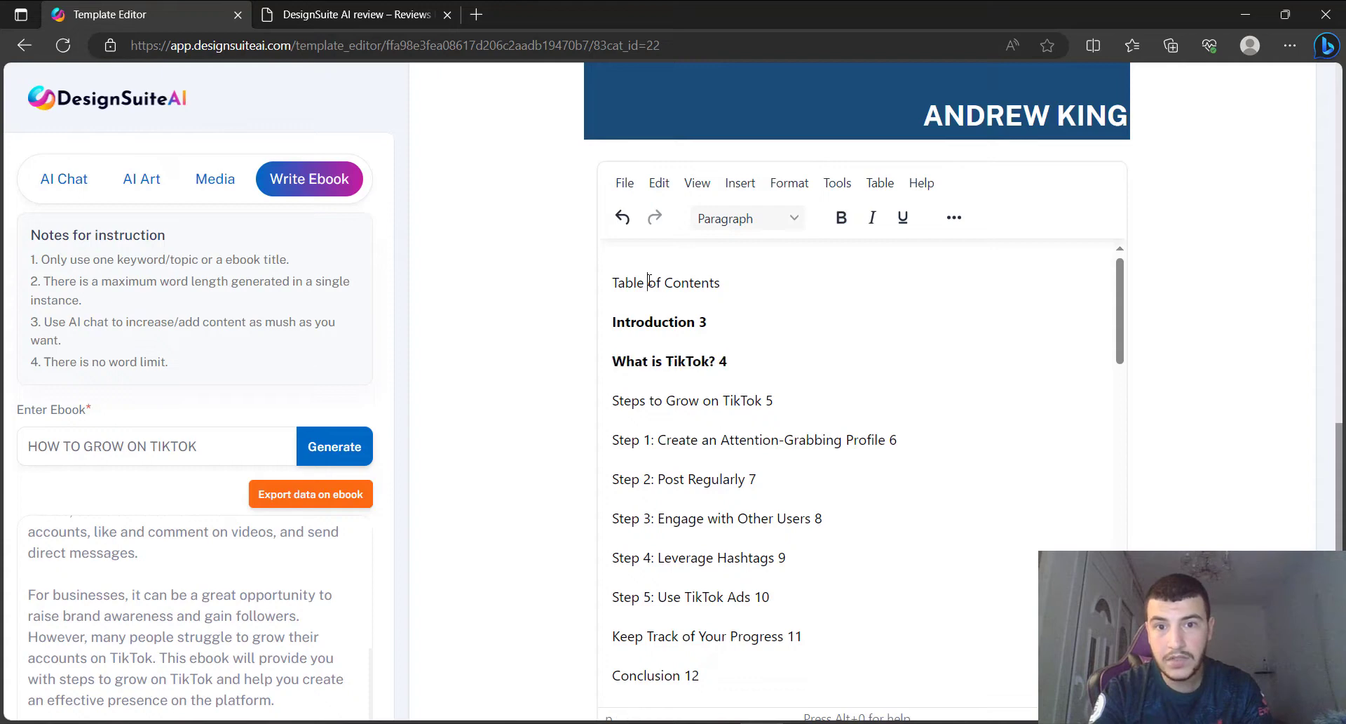
Select the Table of Contents line and bring up the paragraph style and extra formatting options.
{"action": "triple_click", "coordinate": [654, 279]}
{"action": "left_click", "coordinate": [750, 218]}
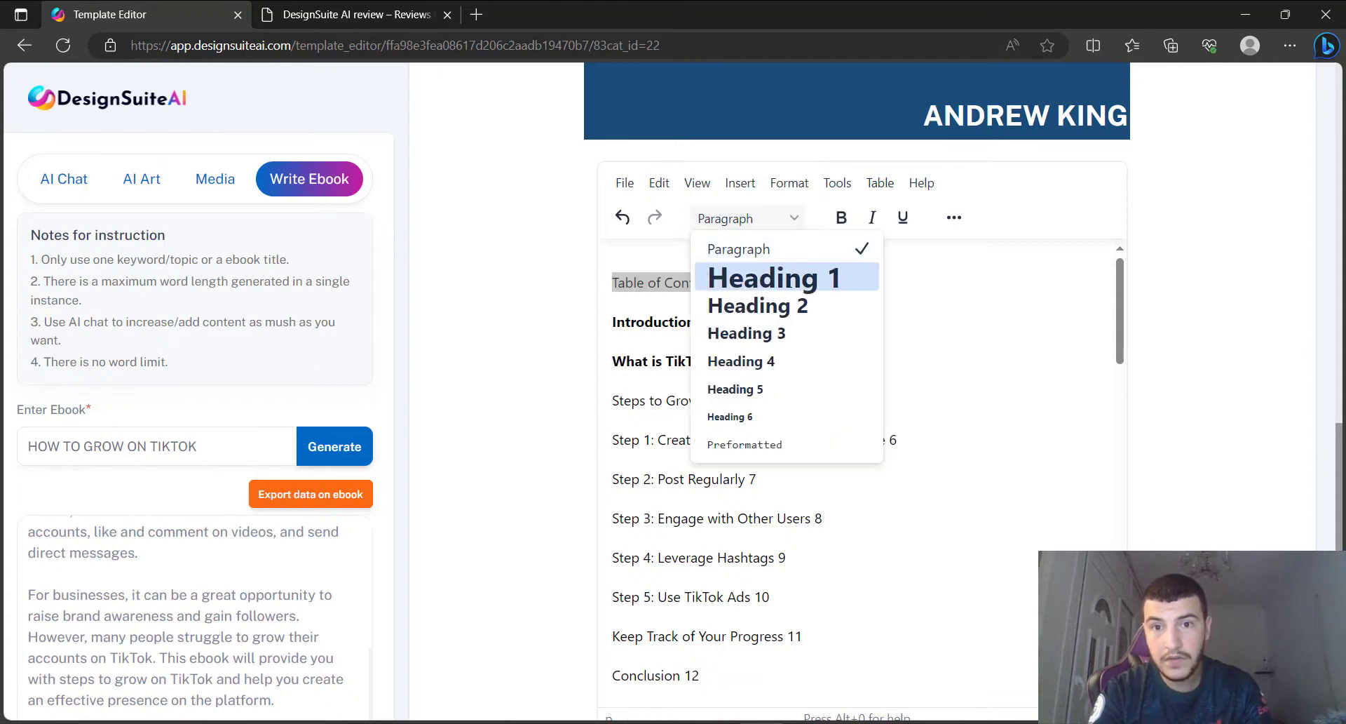
{"action": "left_click", "coordinate": [952, 219]}
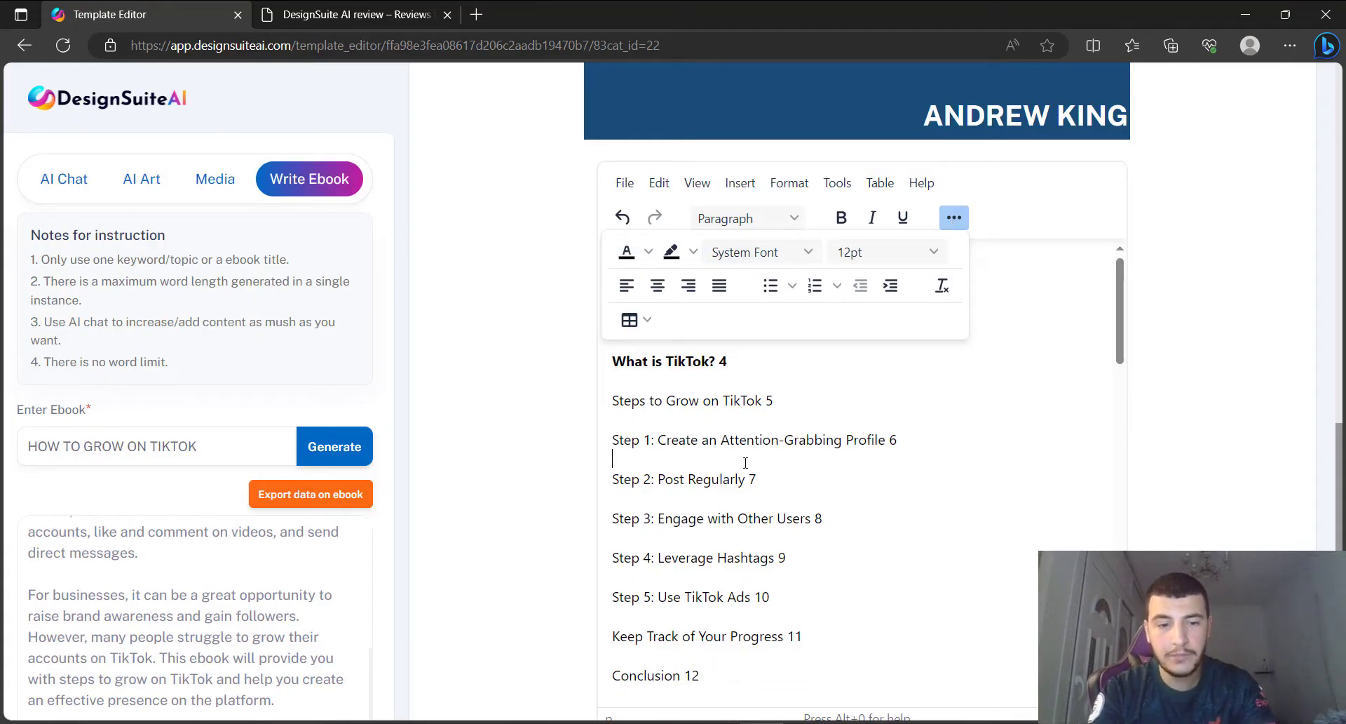
Change the font of all the table of contents text to Helvetica.
{"action": "key", "text": "ctrl+a"}
{"action": "left_click", "coordinate": [769, 425]}
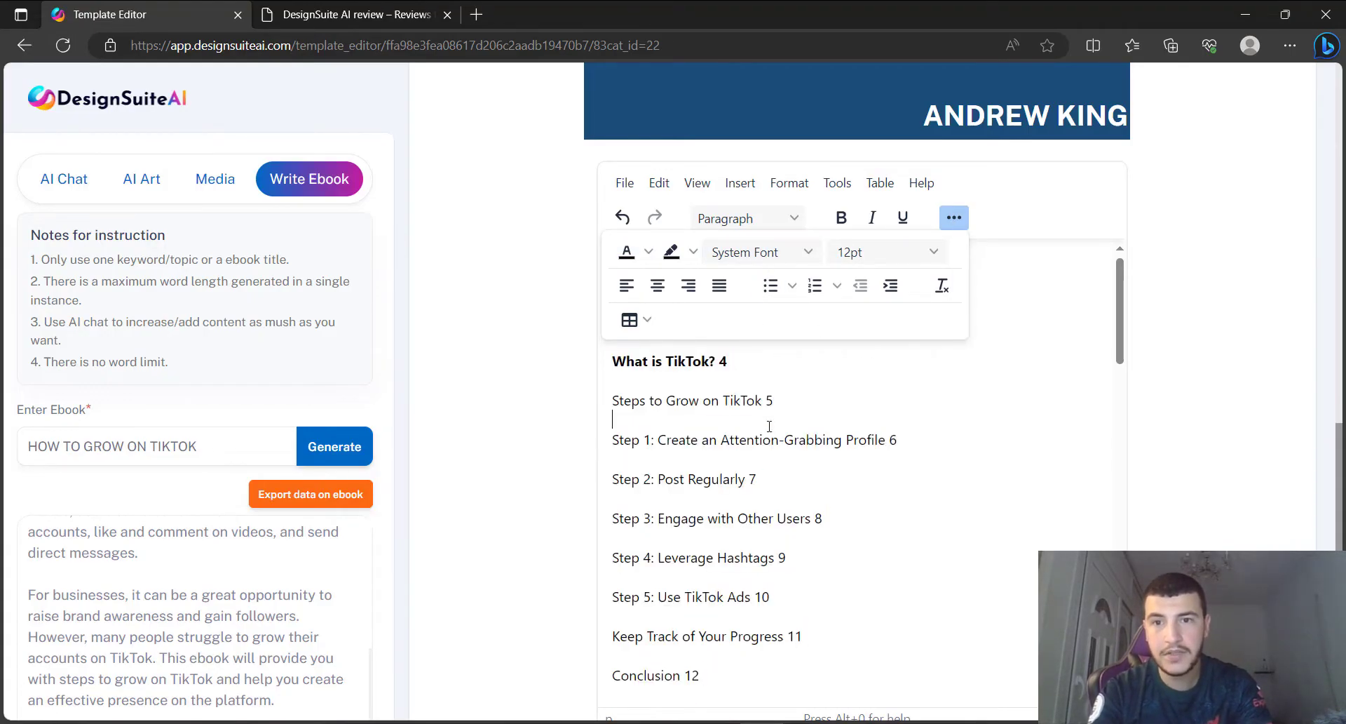
{"action": "left_click", "coordinate": [954, 218]}
{"action": "key", "text": "ctrl+a"}
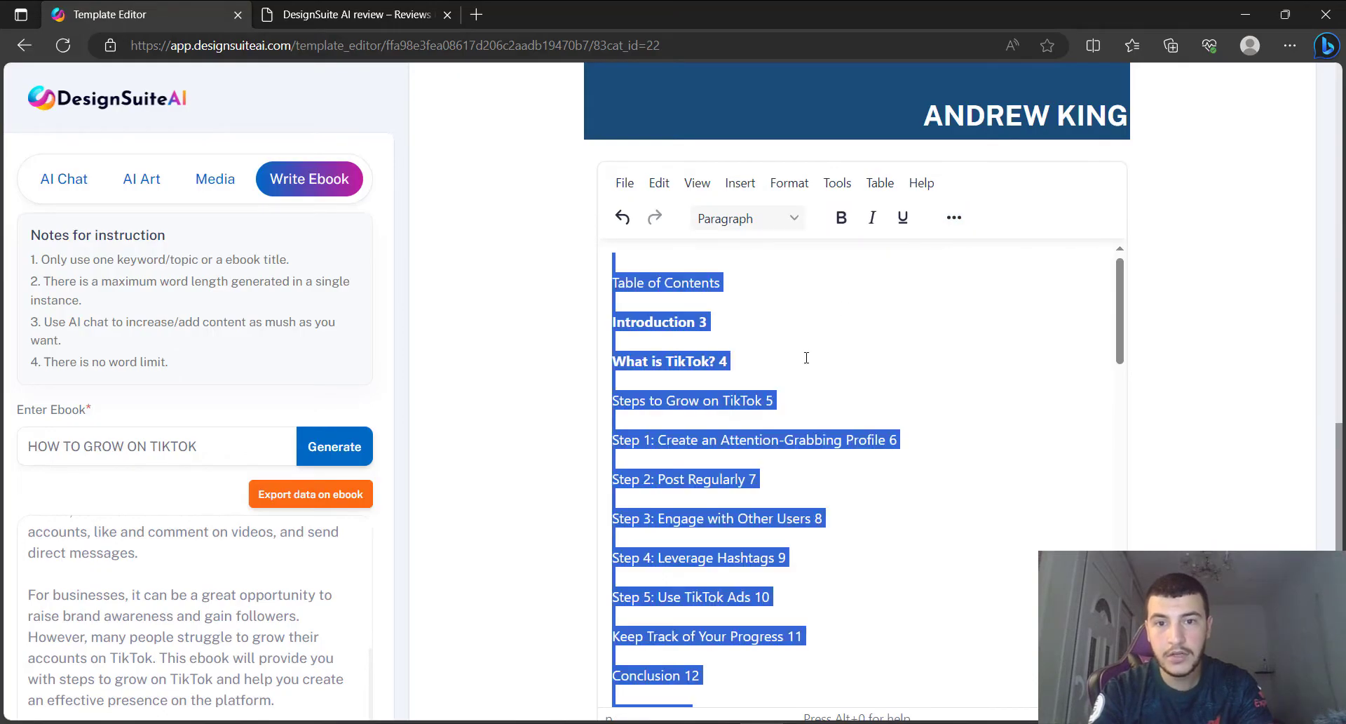
{"action": "left_click", "coordinate": [954, 217]}
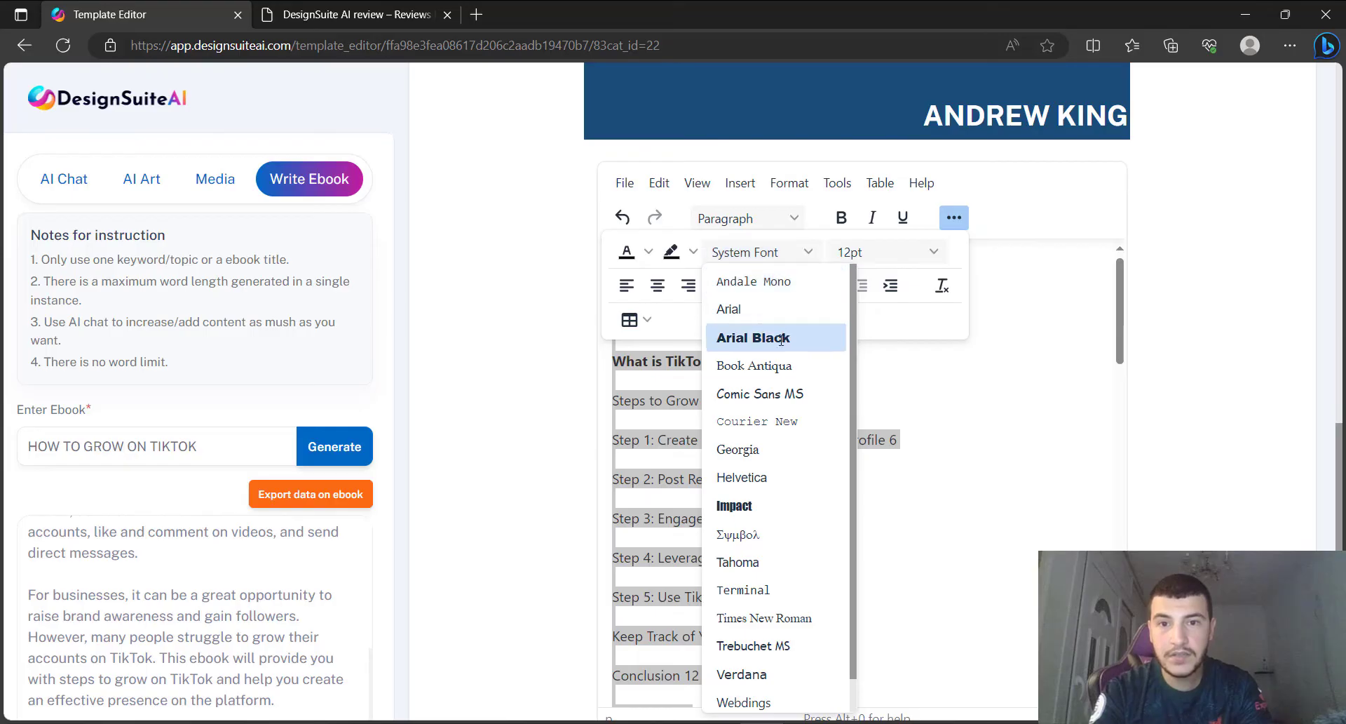
{"action": "left_click", "coordinate": [764, 475]}
{"action": "left_click", "coordinate": [813, 421]}
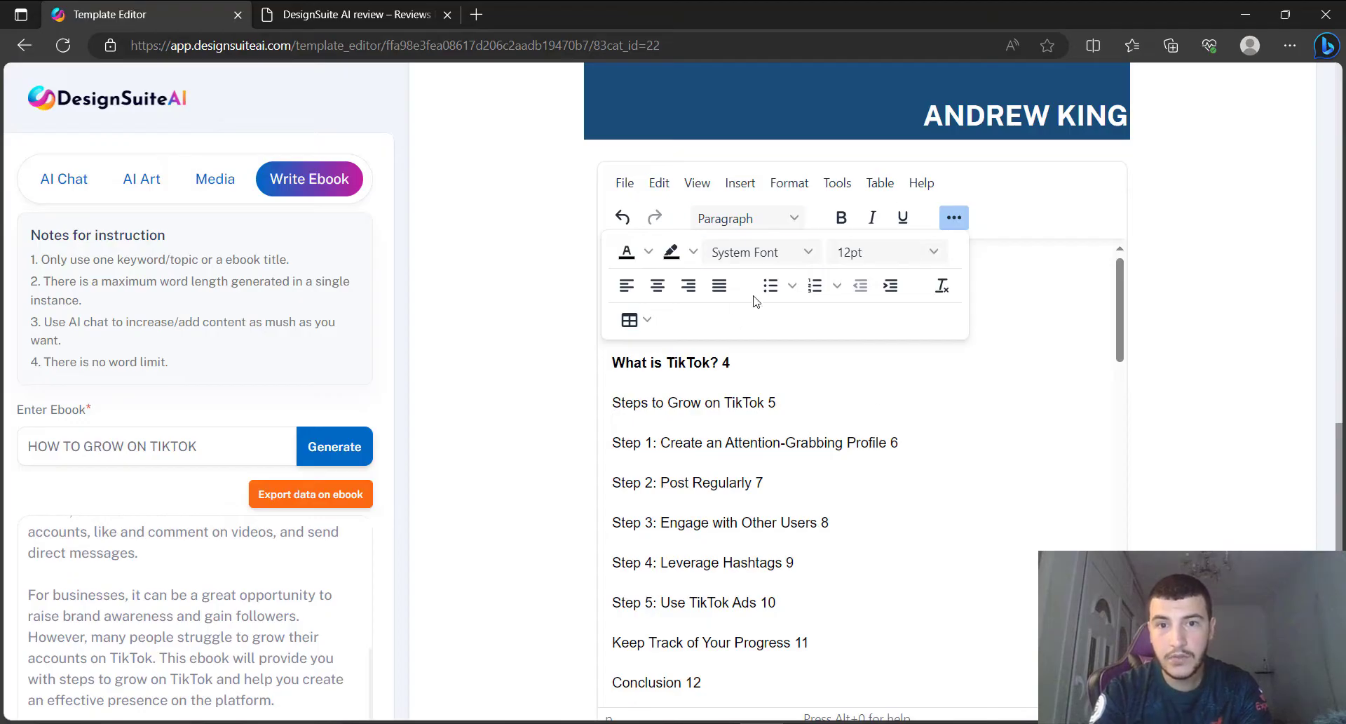
Center-align every table of contents line, from Table of Contents down to Conclusion 12.
{"action": "key", "text": "ctrl+a"}
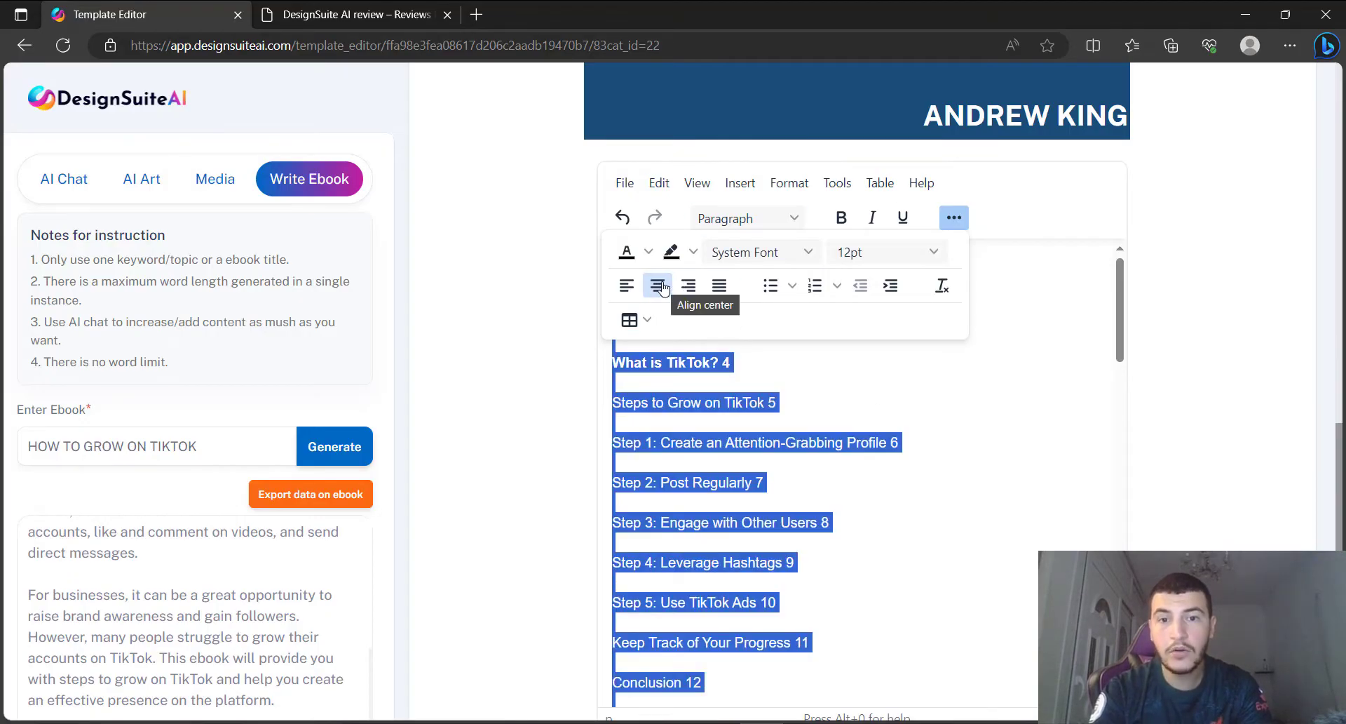
{"action": "left_click", "coordinate": [658, 285]}
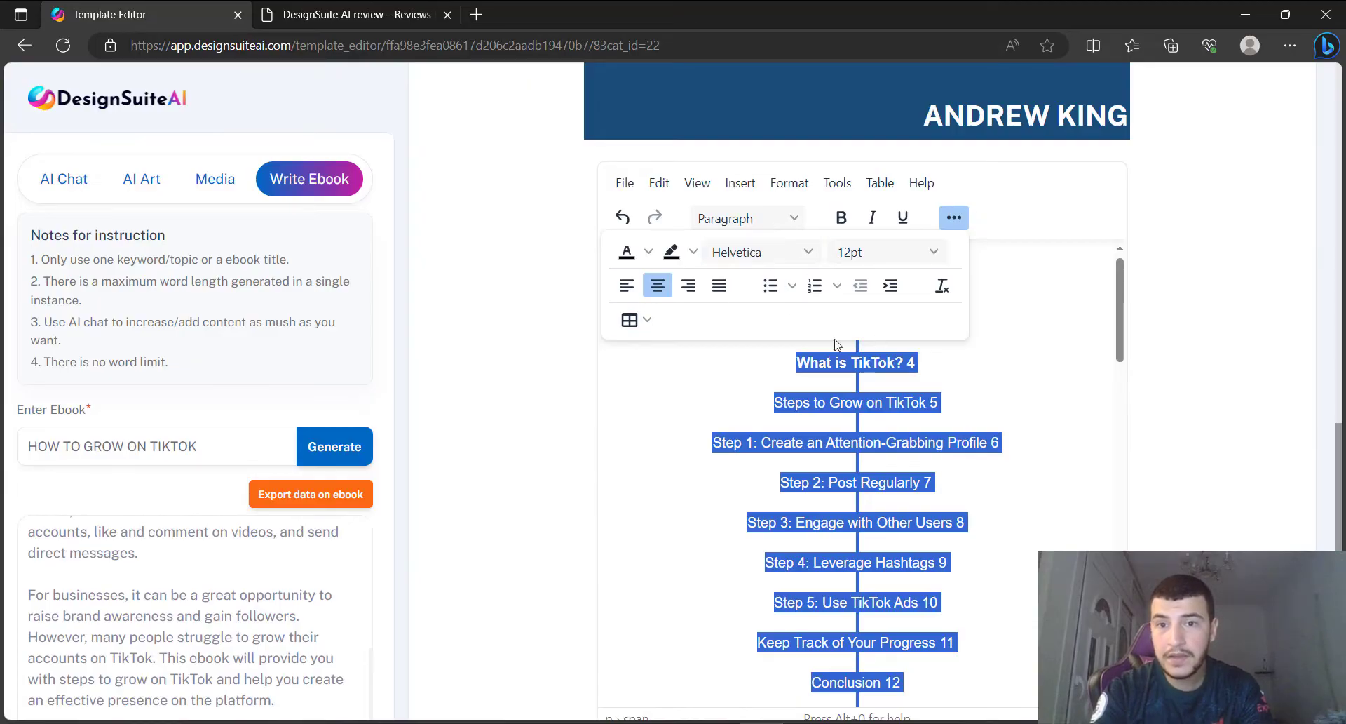
{"action": "left_click", "coordinate": [948, 217]}
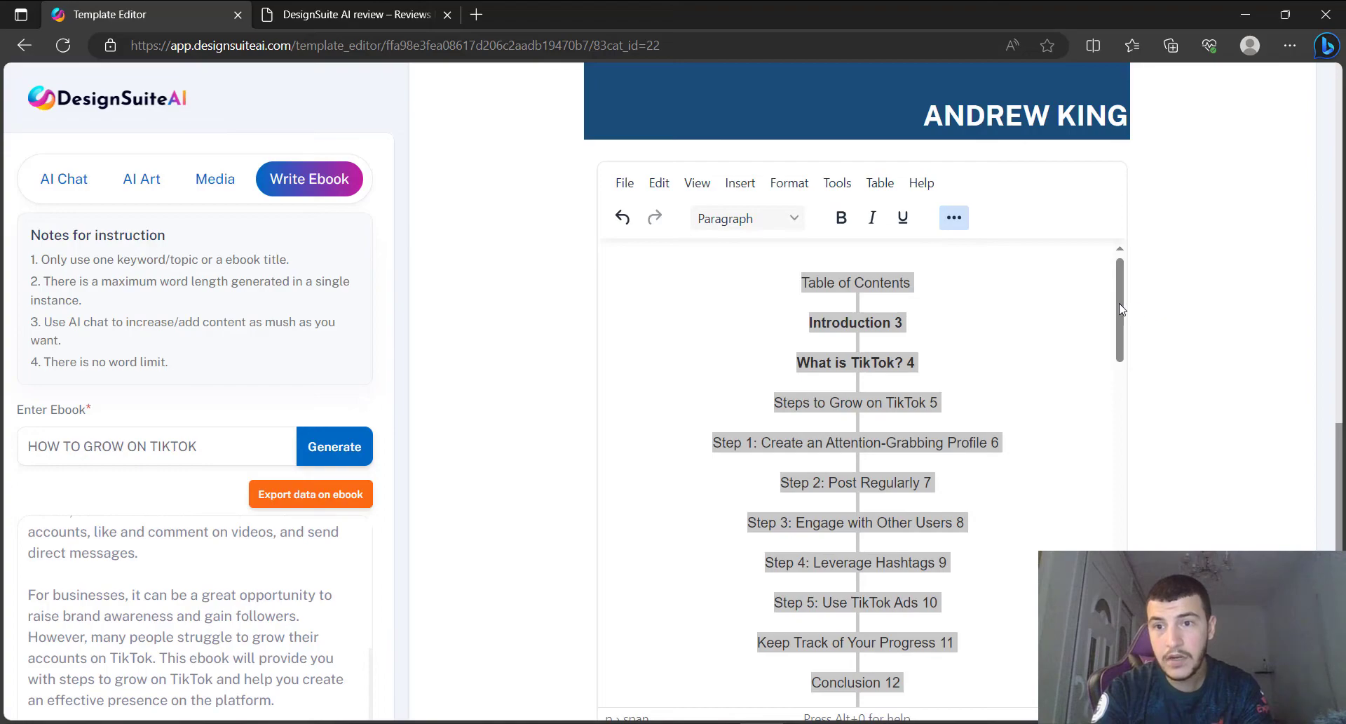
{"action": "left_click_drag", "start_coordinate": [1120, 308], "coordinate": [1160, 272]}
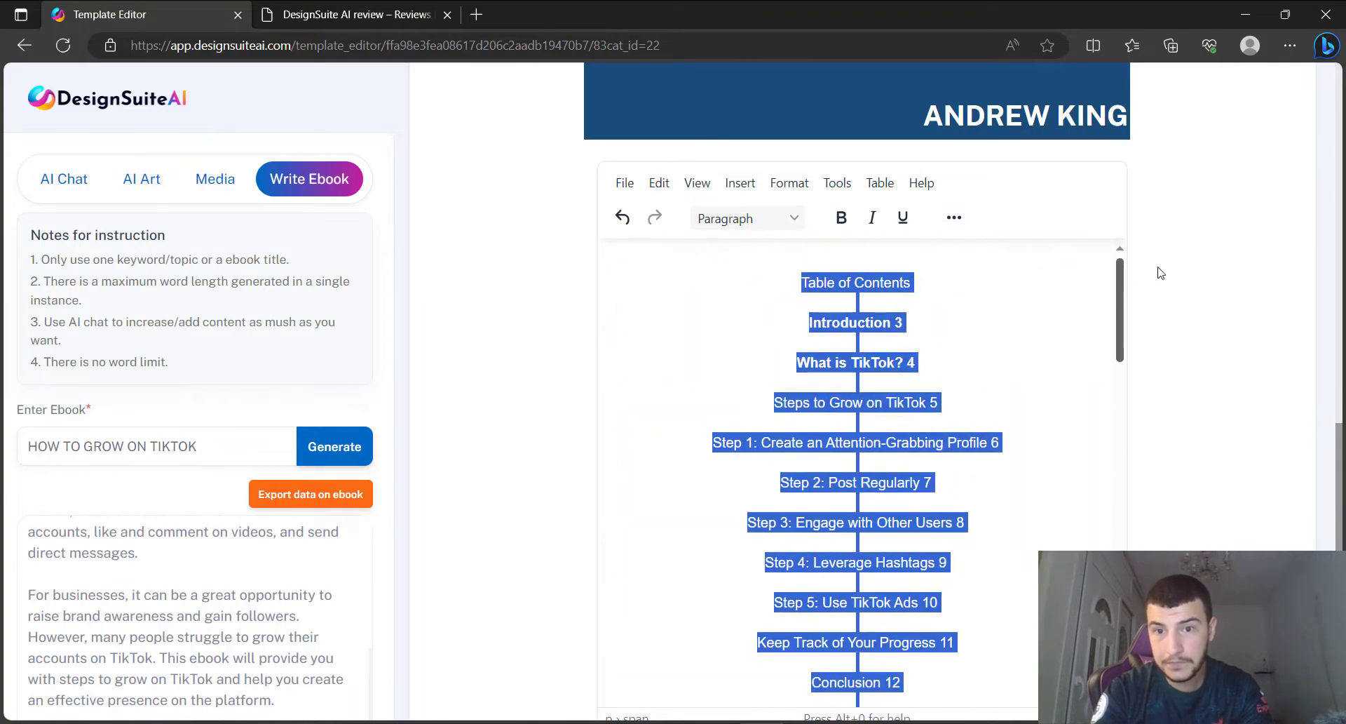